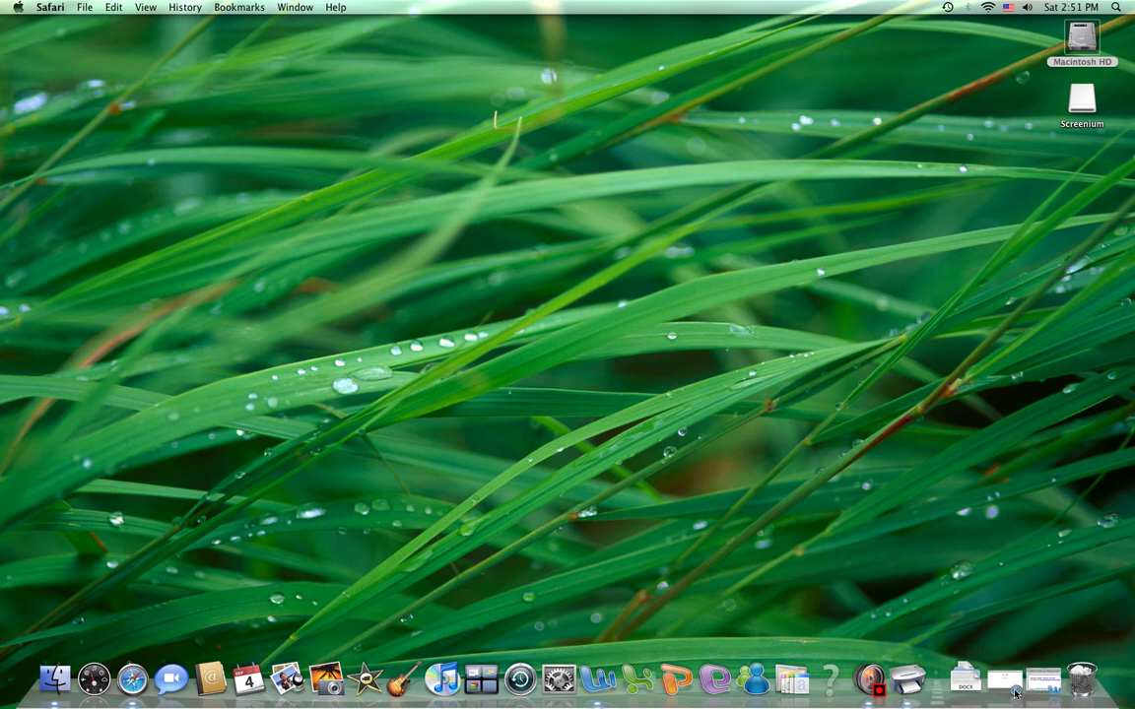
- Restore the Word note with the login details and the Safari window showing Google from the Dock
click(1040, 681)
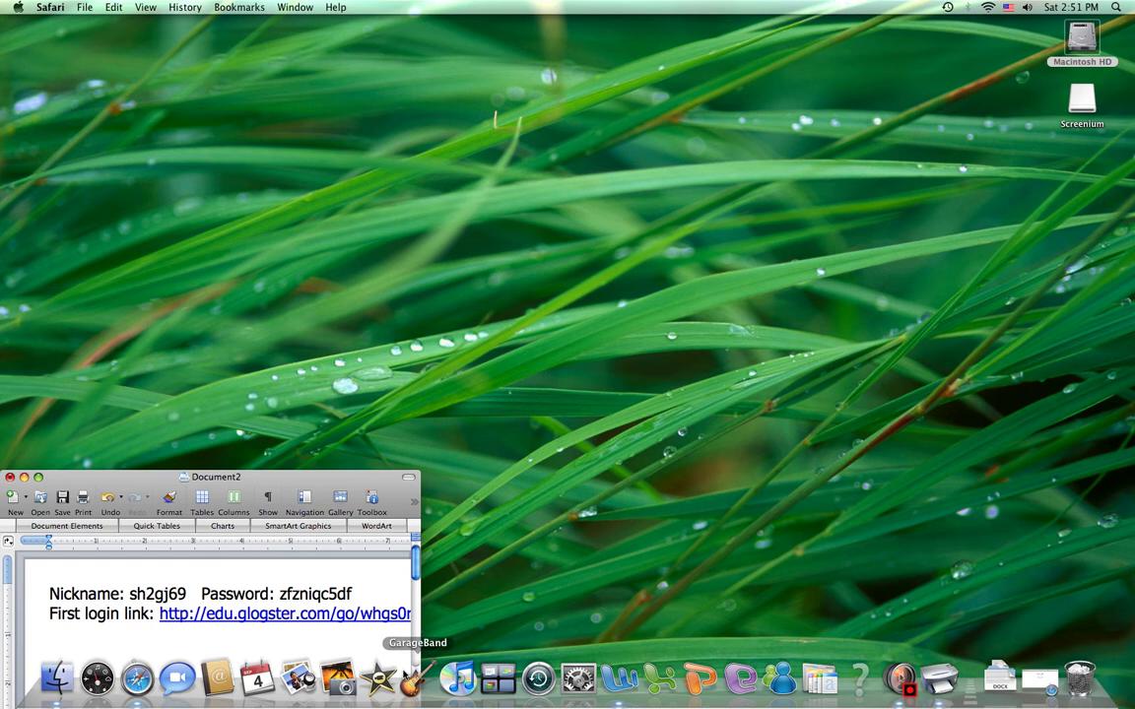
click(1038, 679)
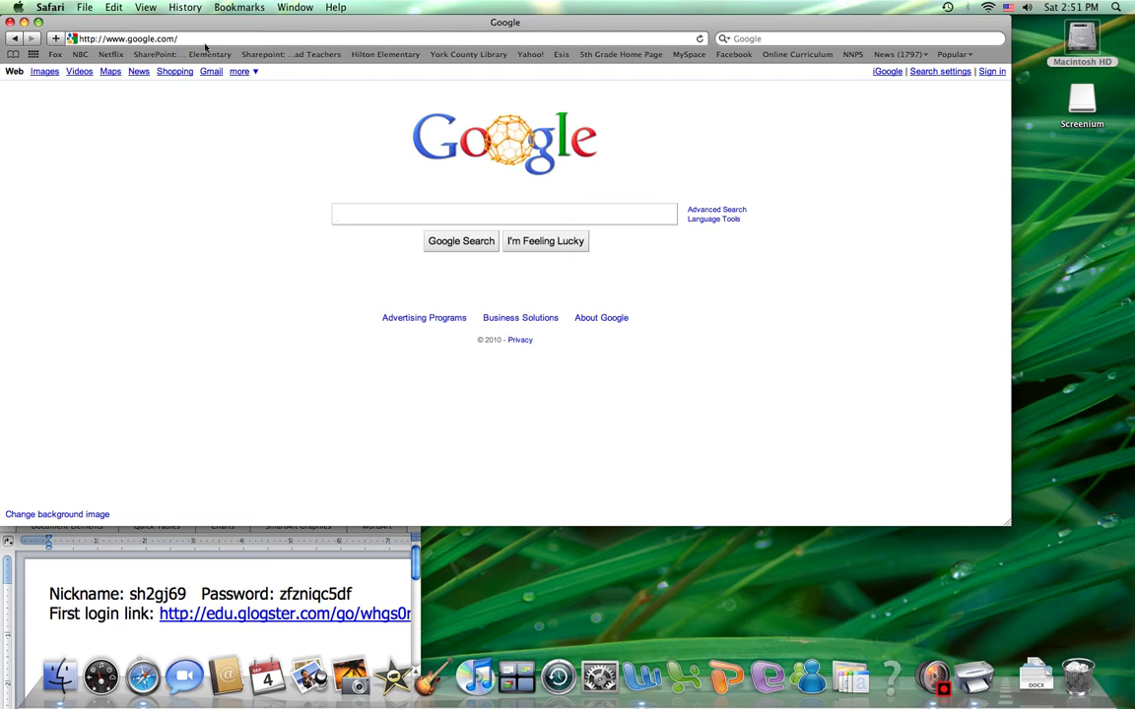
- Replace the Safari address with the student's Glogster first-login link from the note and load it
click(92, 38)
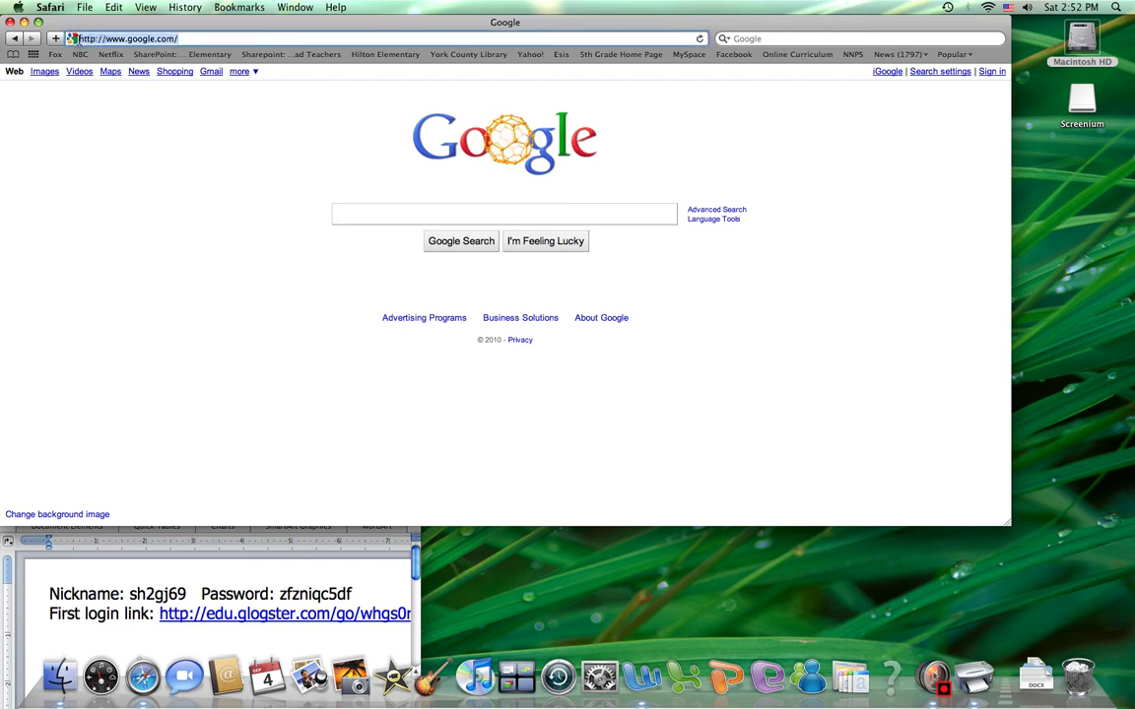
key(BackSpace)
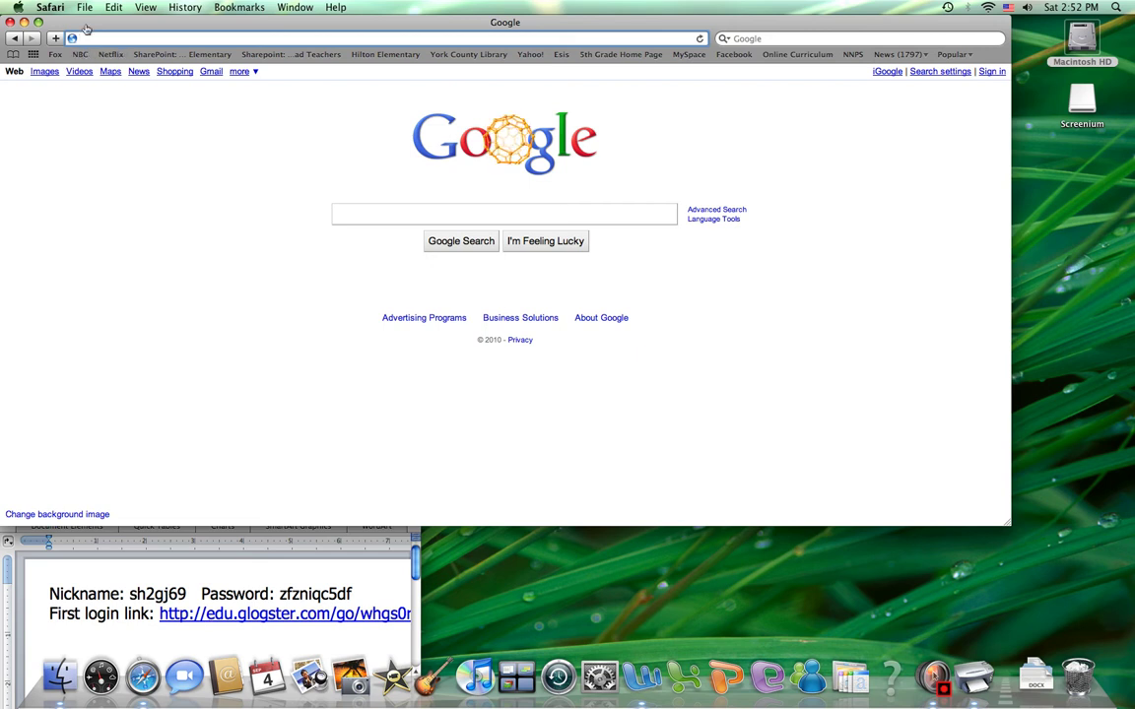
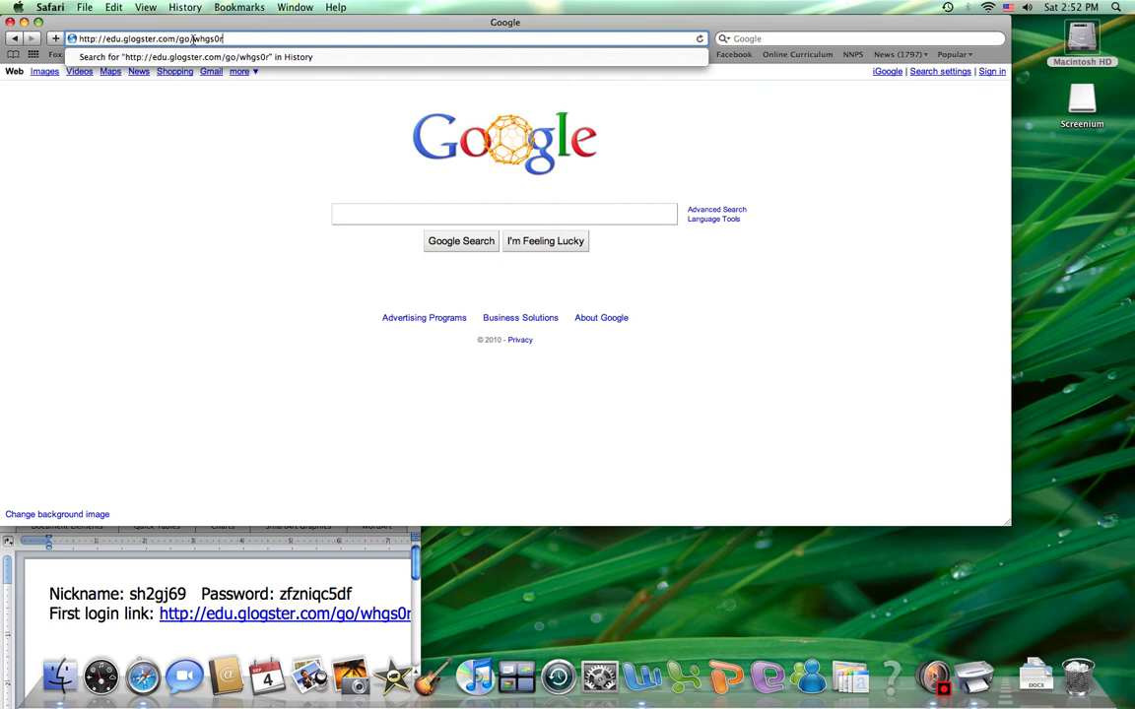
key(Return)
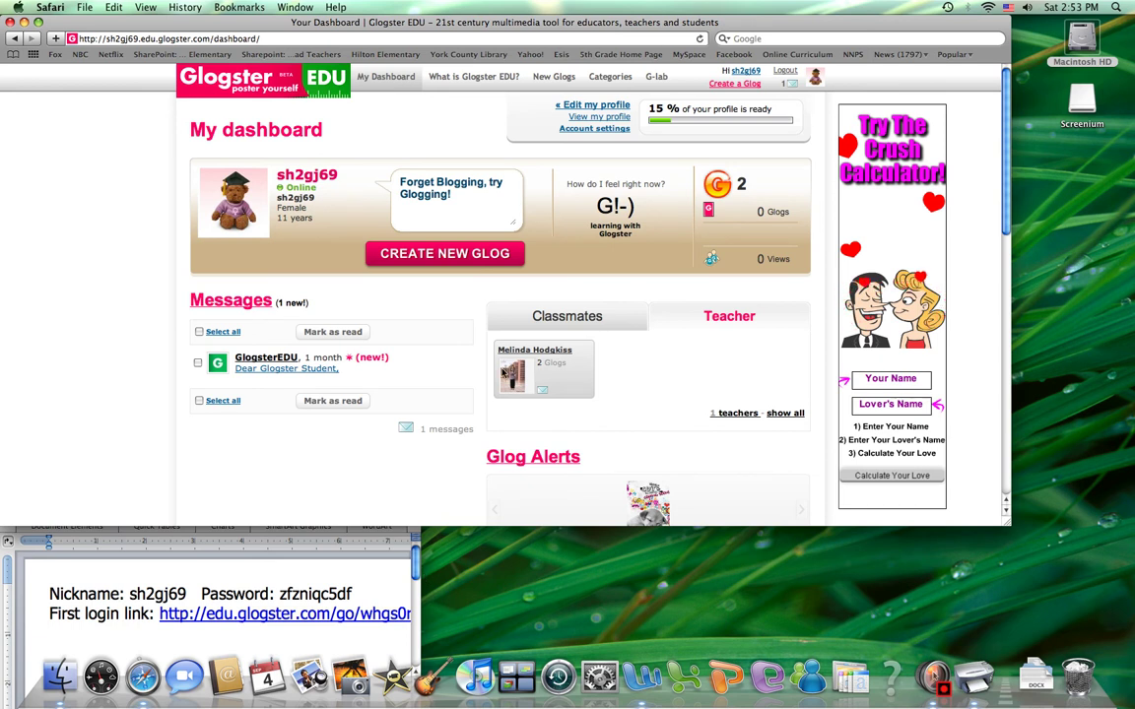
- Open Edit my profile and enter the student's first name and last name in the form
click(582, 106)
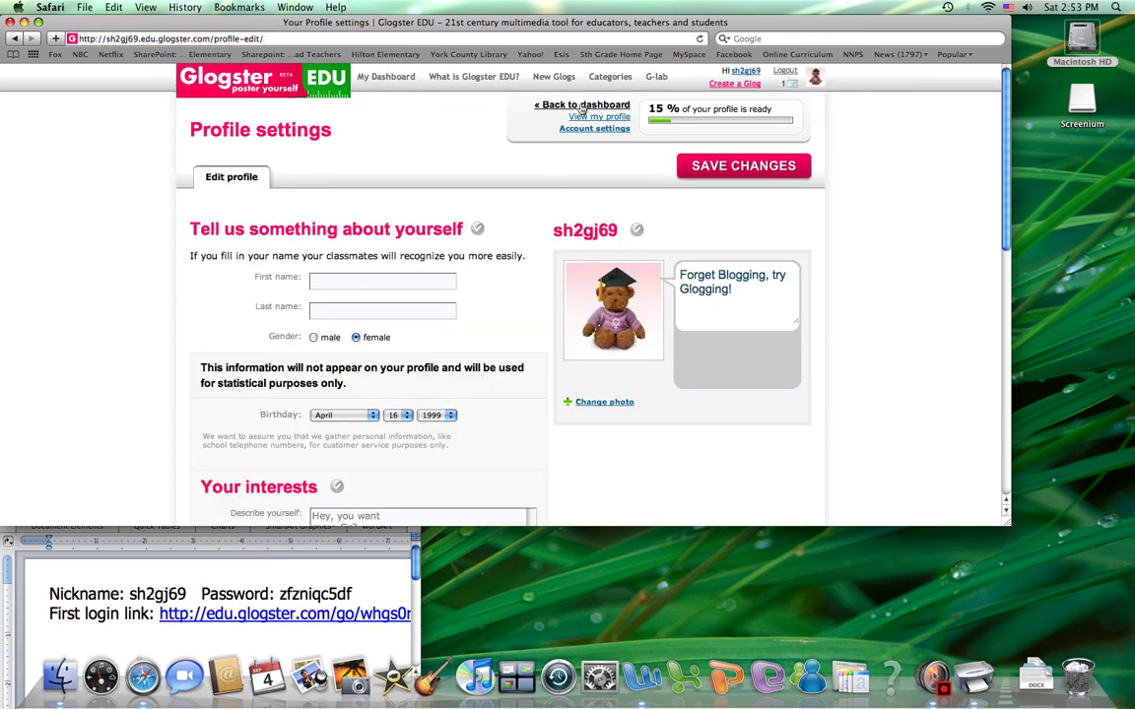
click(333, 282)
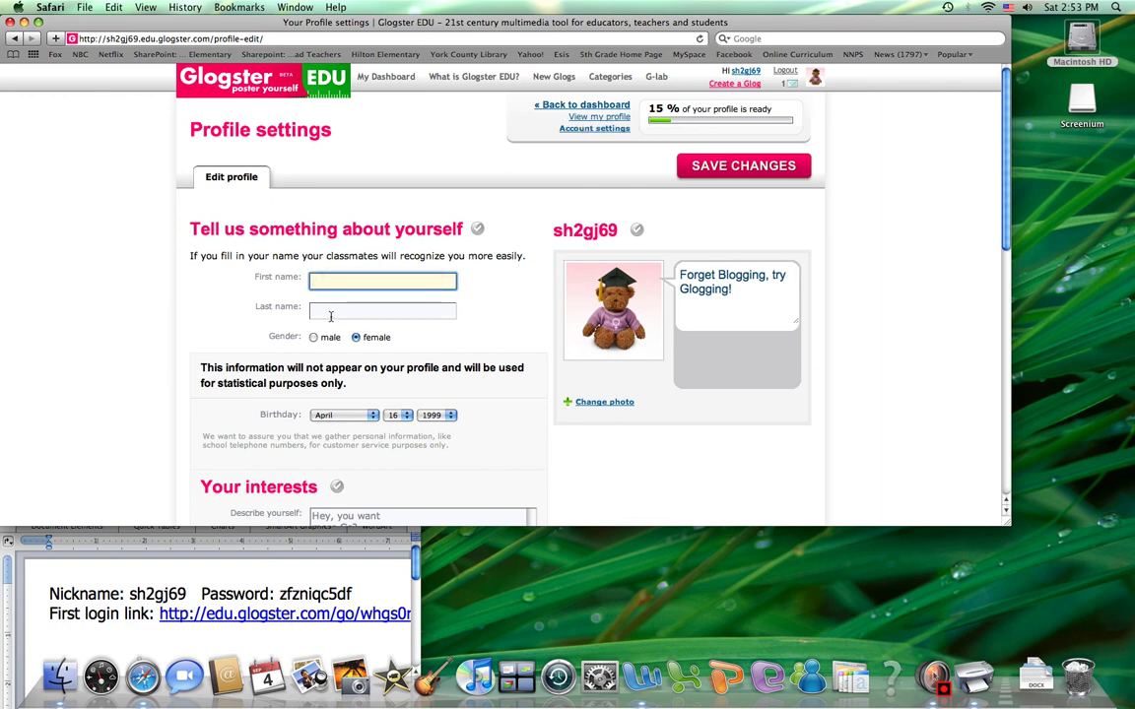
text(Sally)
click(332, 312)
text(S)
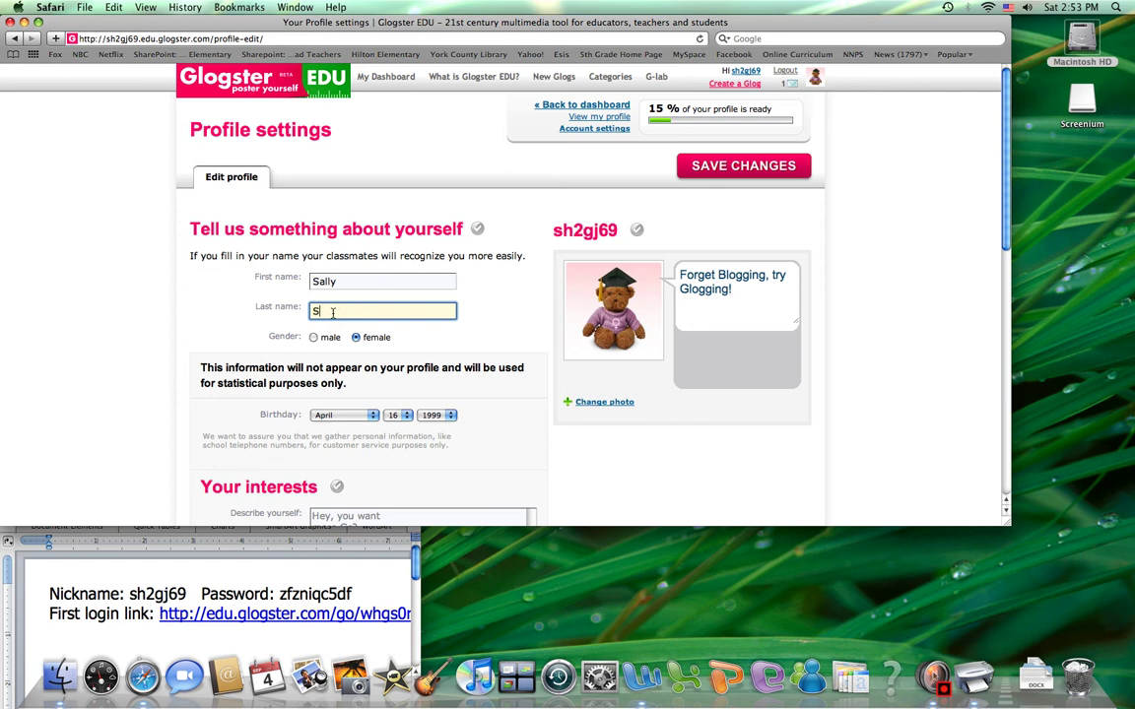
text(tudent)
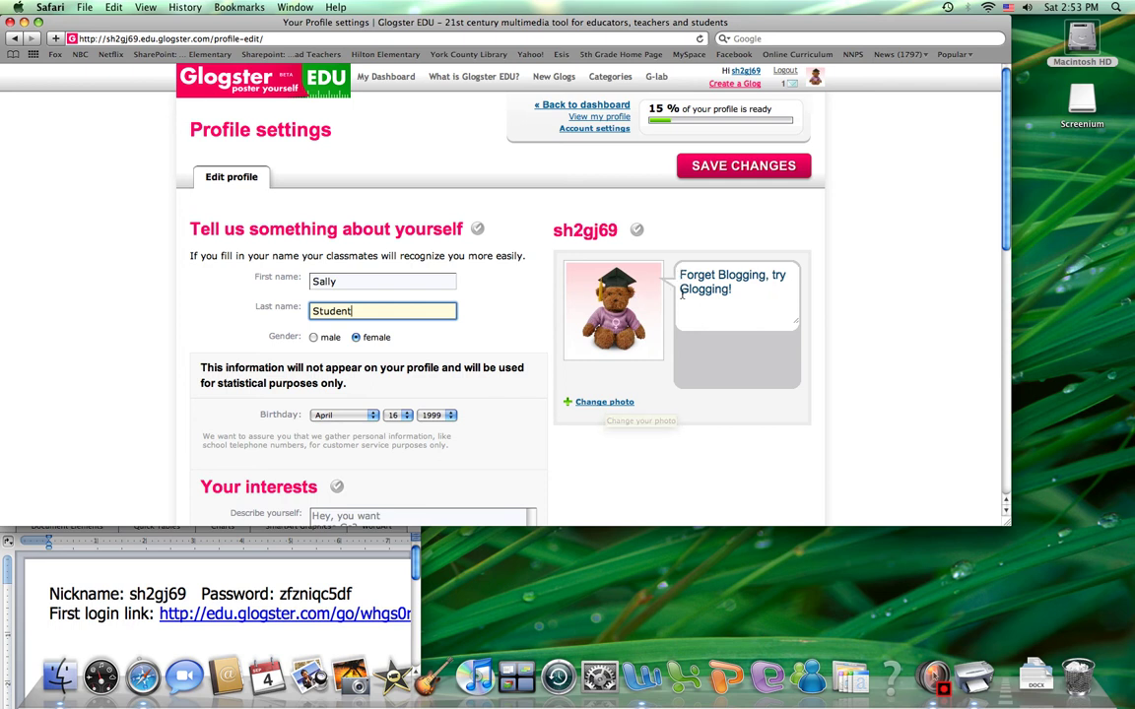
click(1005, 510)
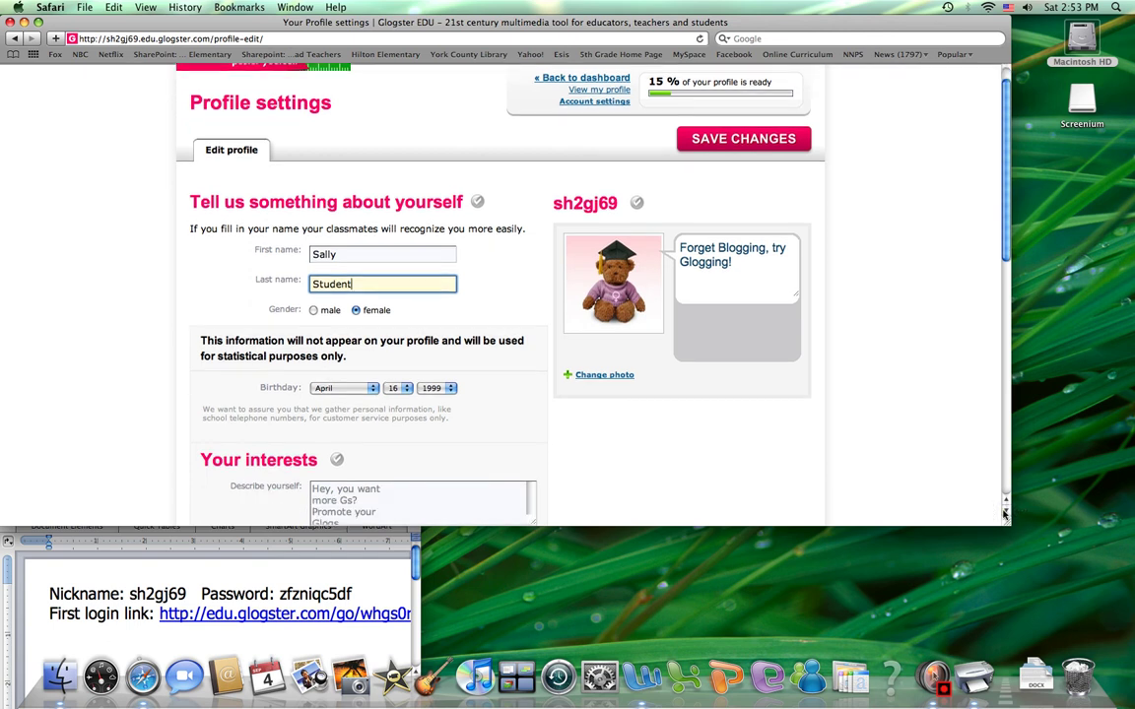
click(1004, 510)
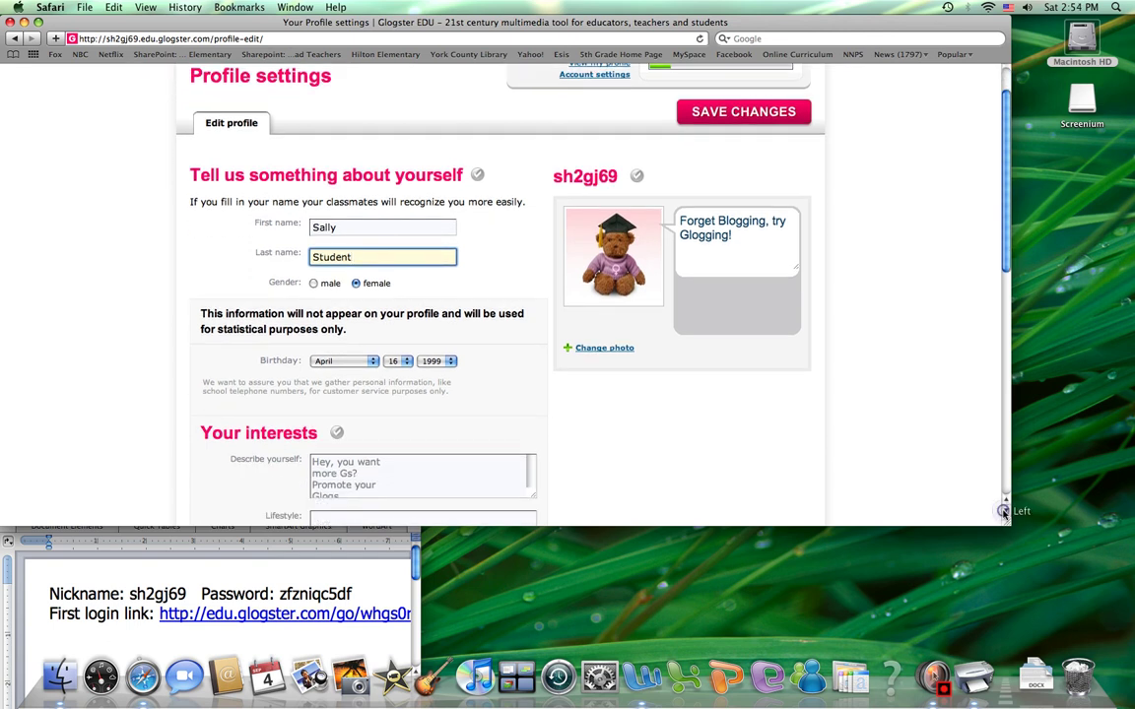
click(1005, 511)
click(1005, 511)
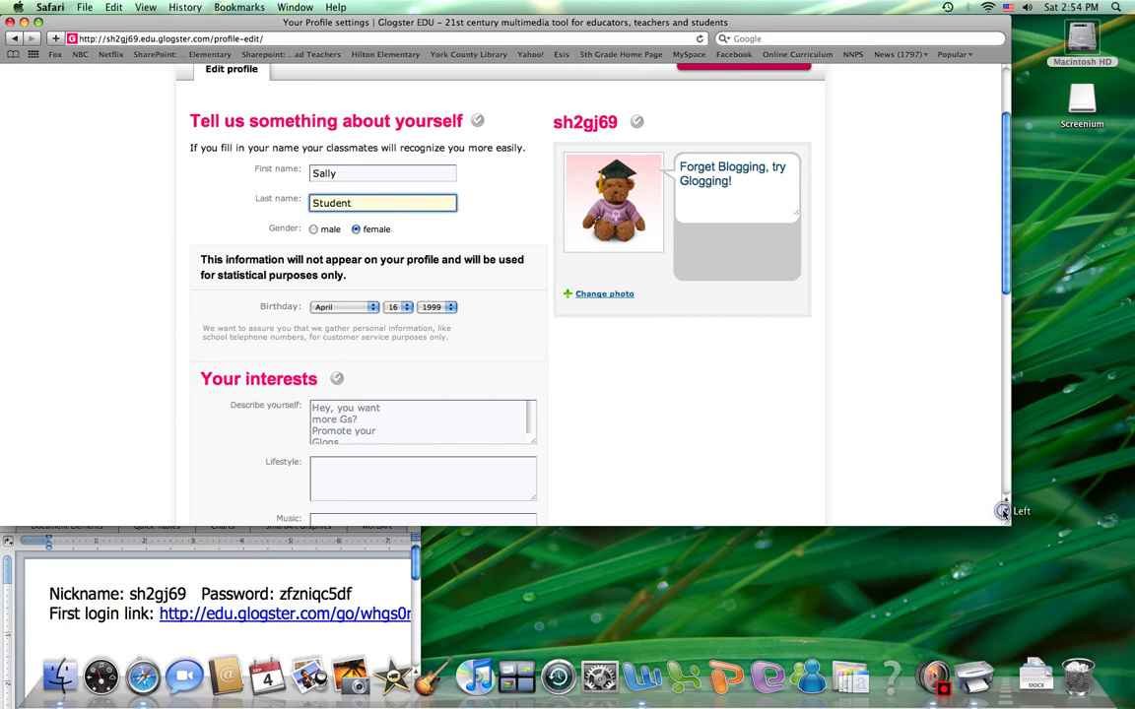
click(1005, 511)
click(1005, 511)
click(1005, 511)
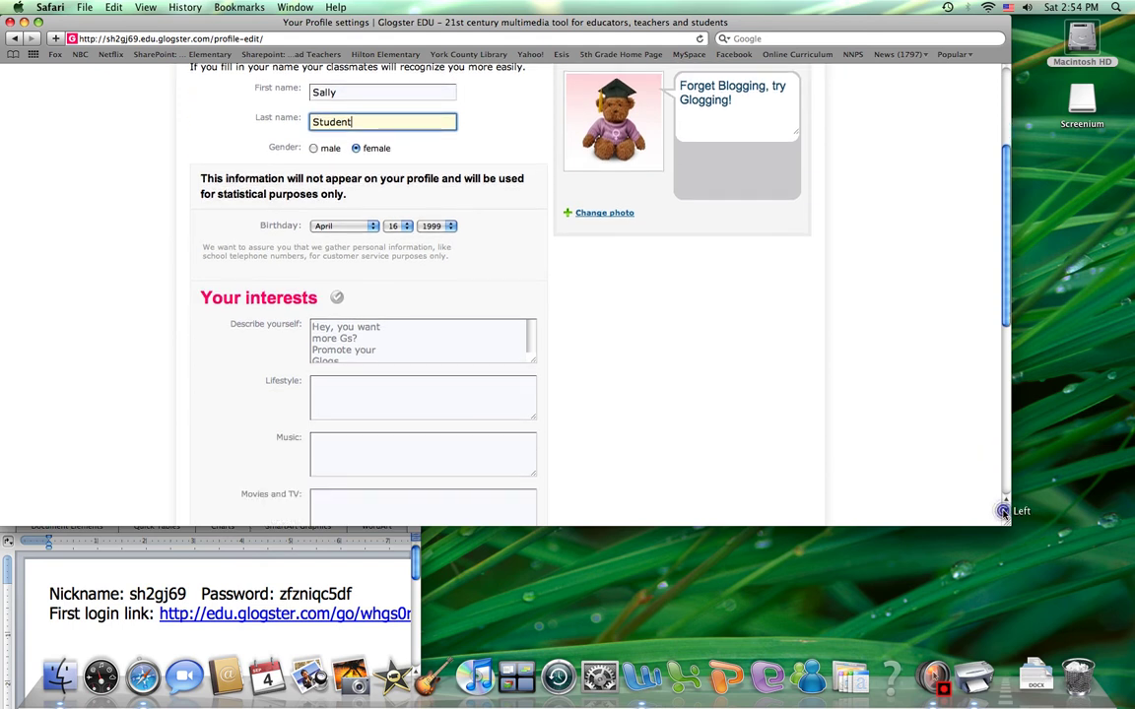
click(1005, 512)
click(1005, 512)
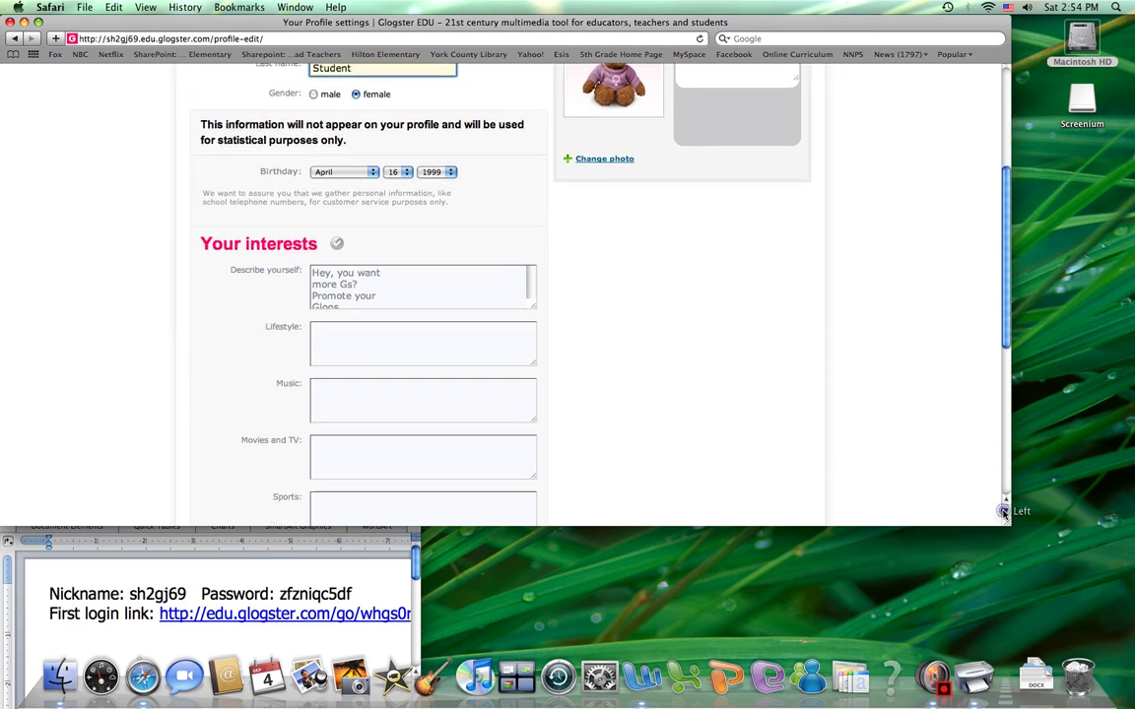
click(1005, 511)
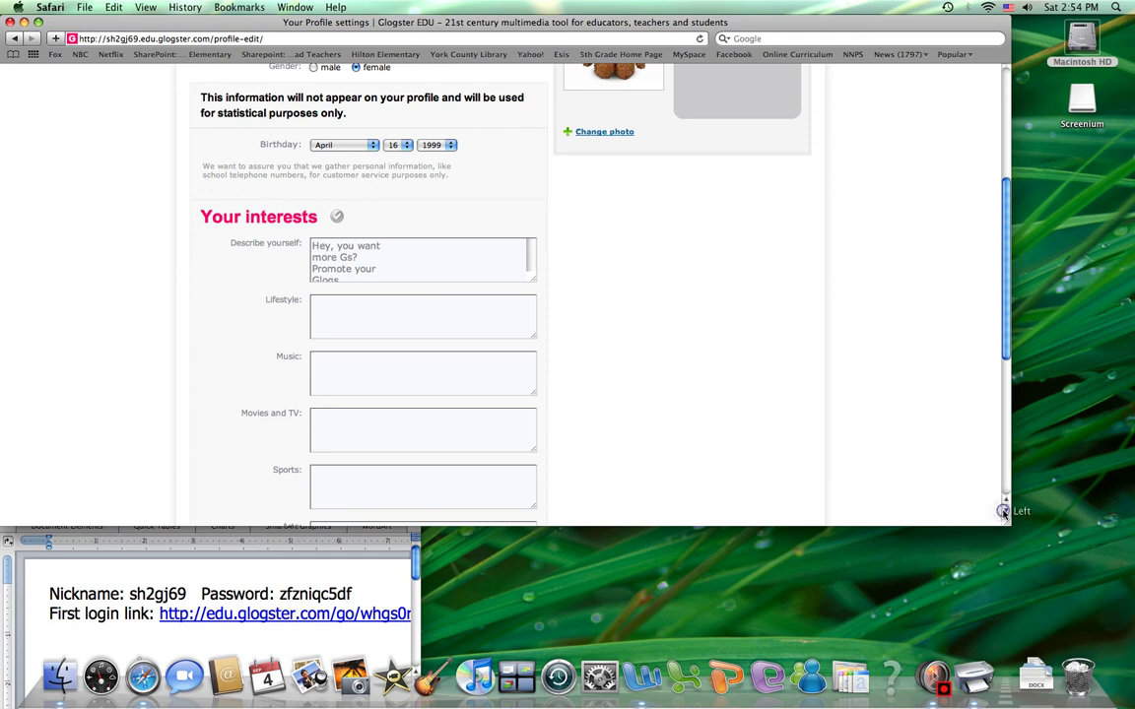
click(1005, 511)
click(1005, 511)
click(1004, 511)
click(1004, 512)
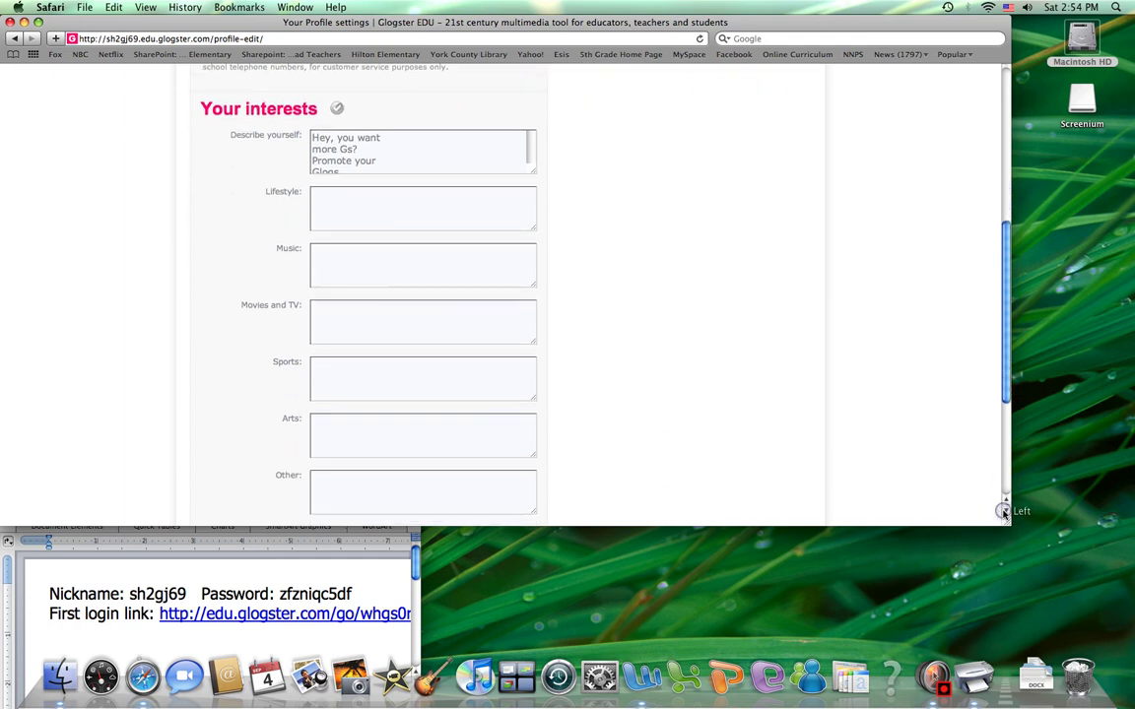
- Save the Profile settings form with SAVE CHANGES, storing the name, gender and birthday
click(1004, 511)
click(1005, 511)
click(1004, 511)
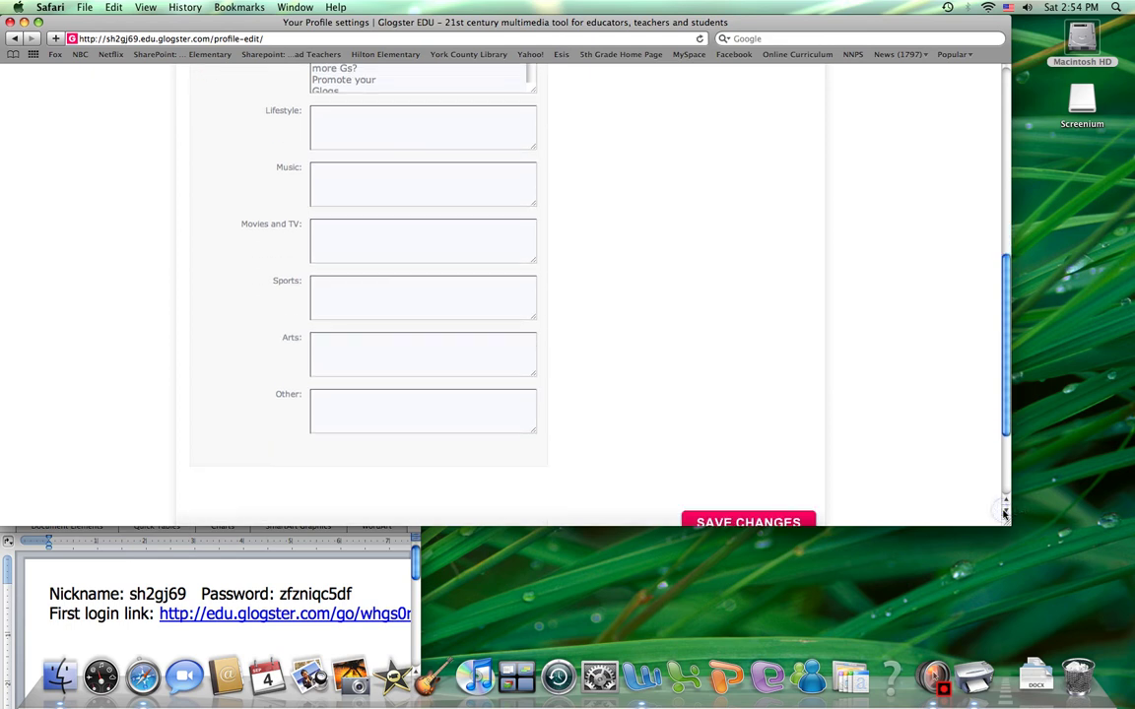
click(1005, 512)
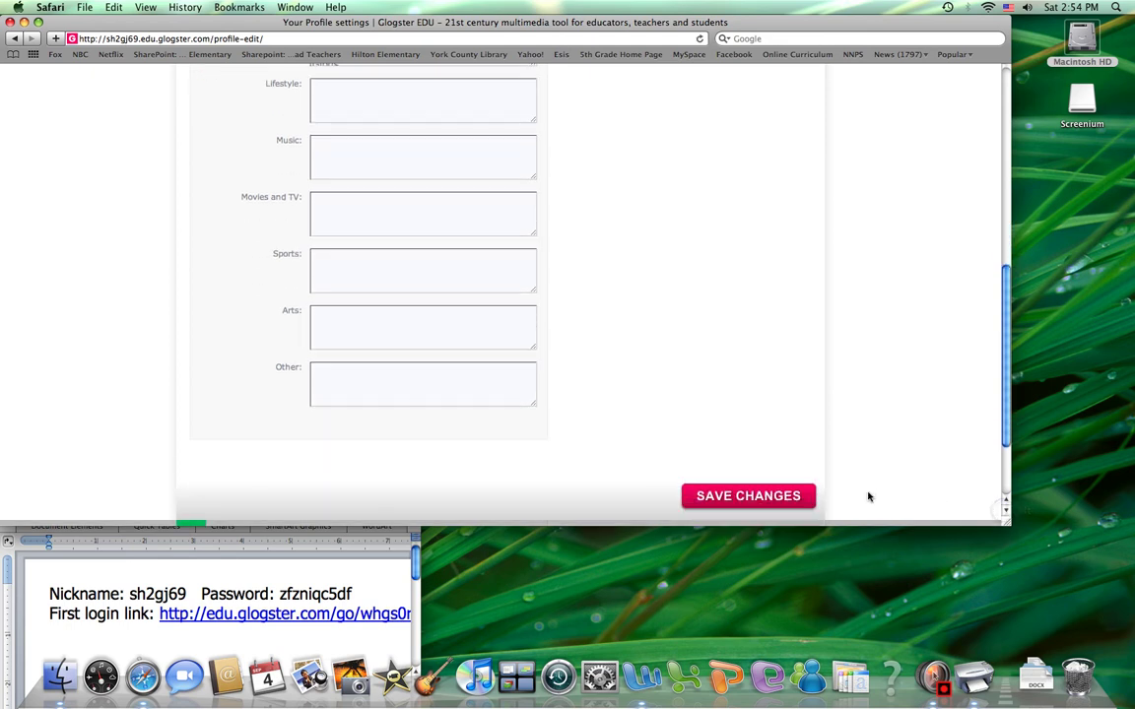
click(740, 496)
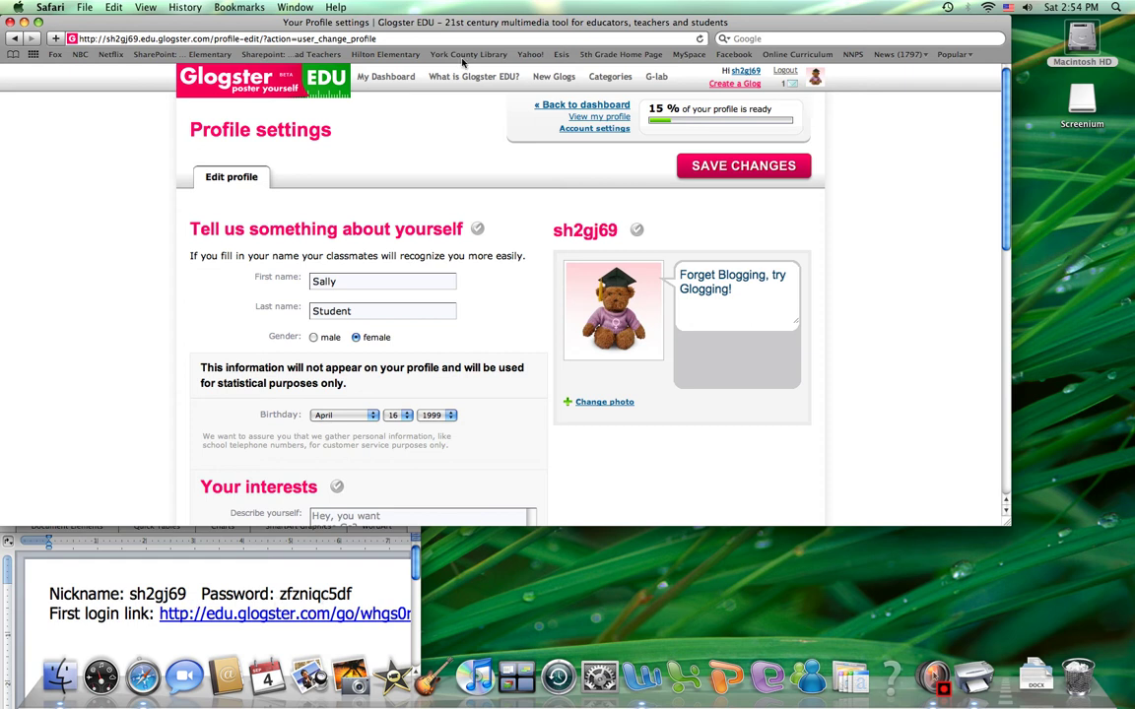
- Go to Account settings and select the Current, New and Re-enter new password fields
click(599, 132)
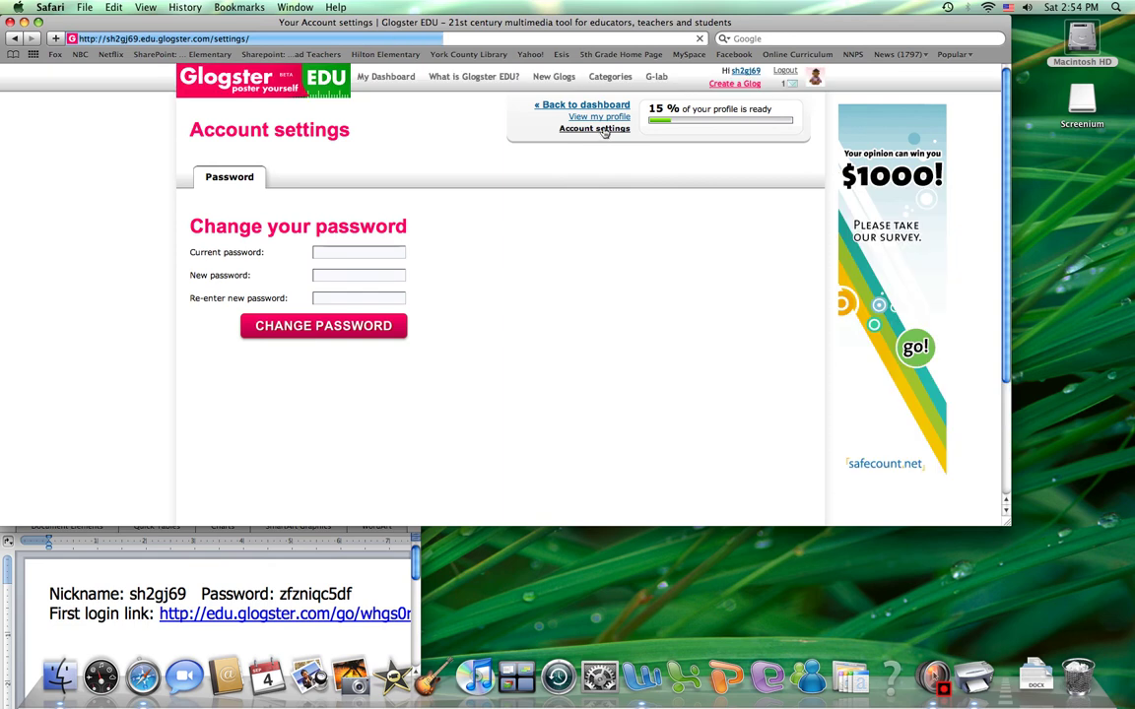
click(347, 254)
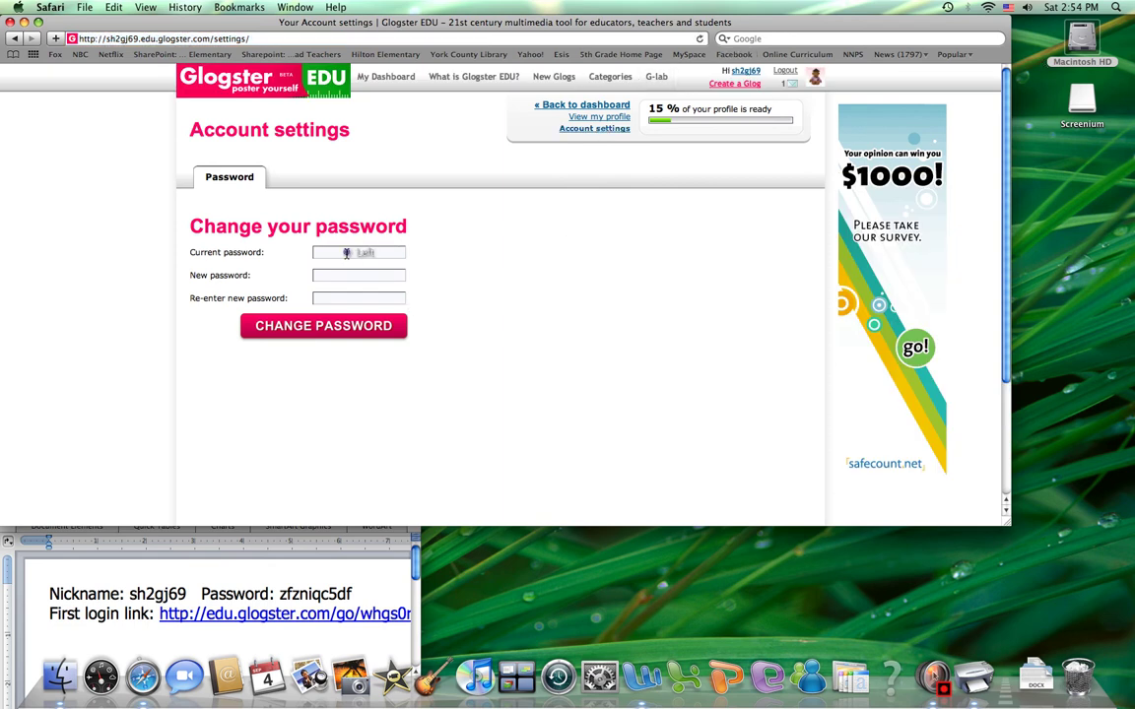
click(341, 276)
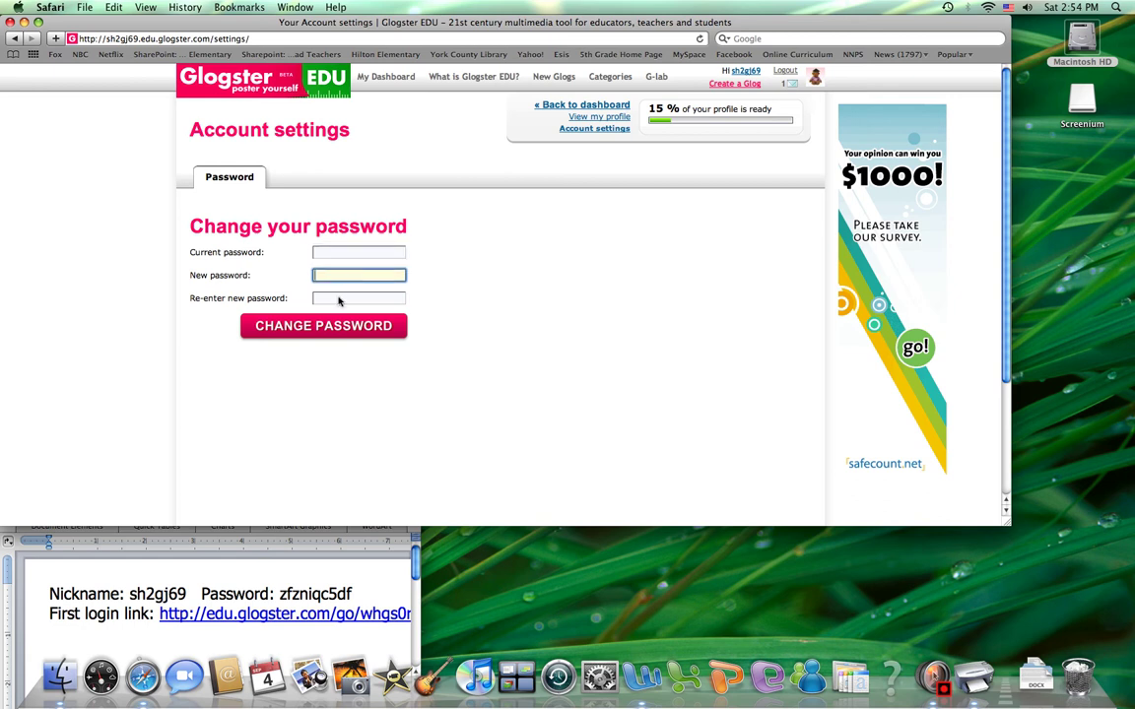
click(338, 298)
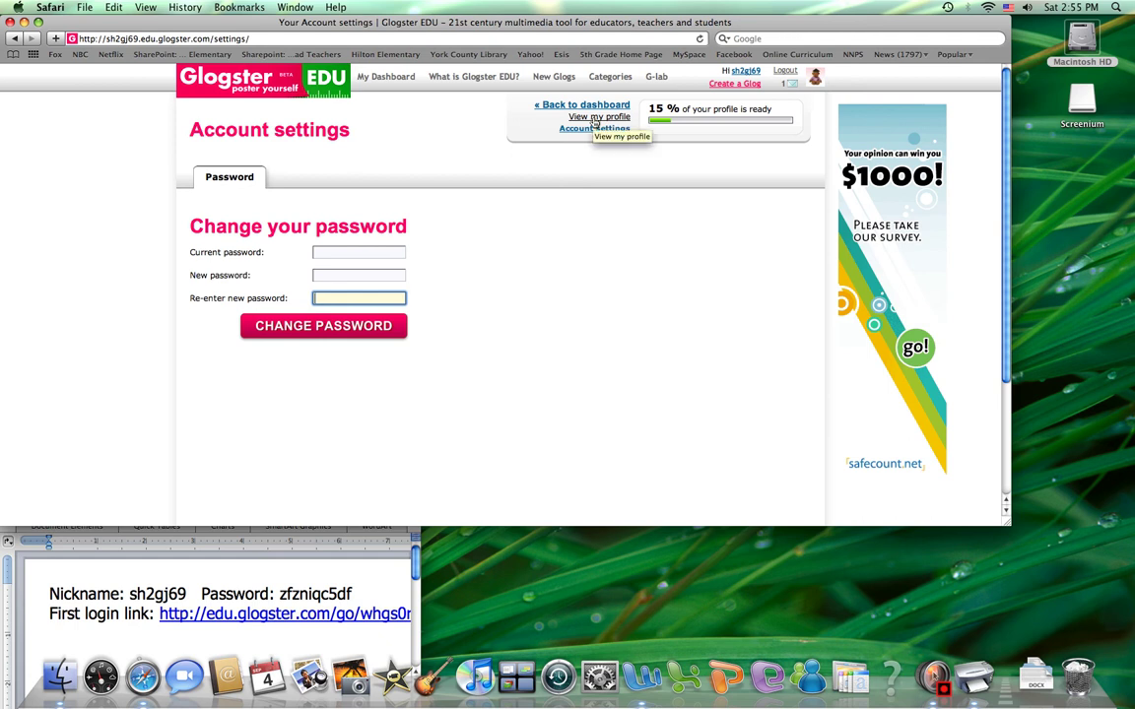
- View my profile and scroll through its teachers, classmates, favourites and comments, returning to the top
click(594, 118)
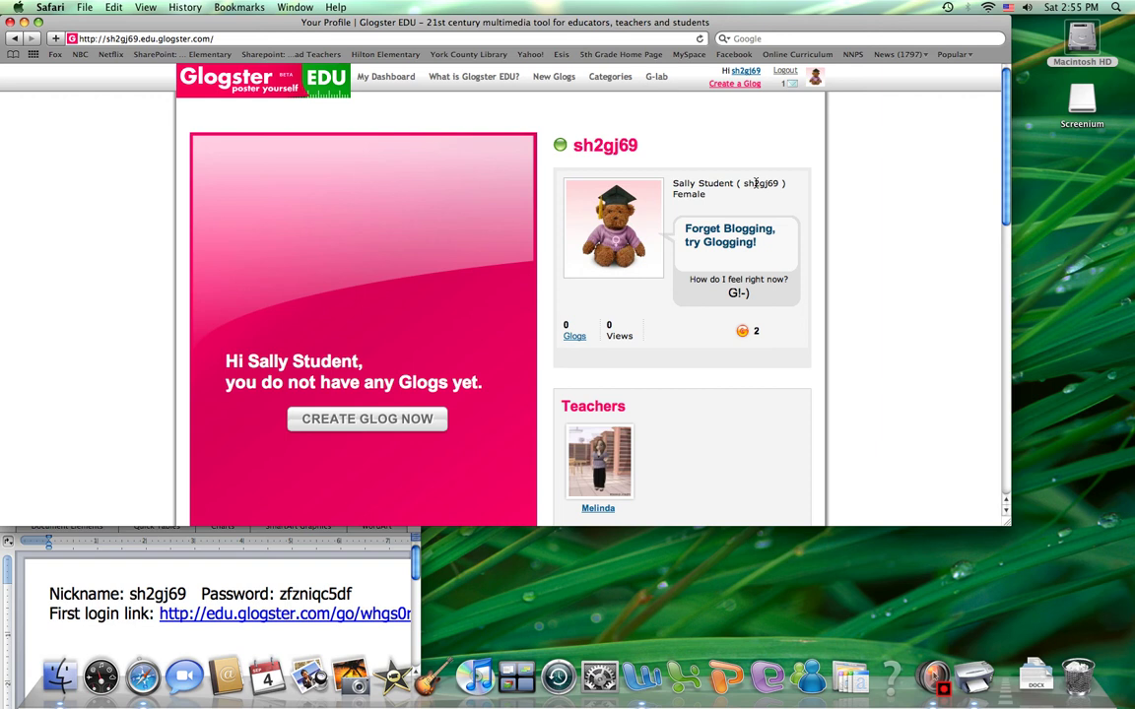
scroll(915, 164, down, 5)
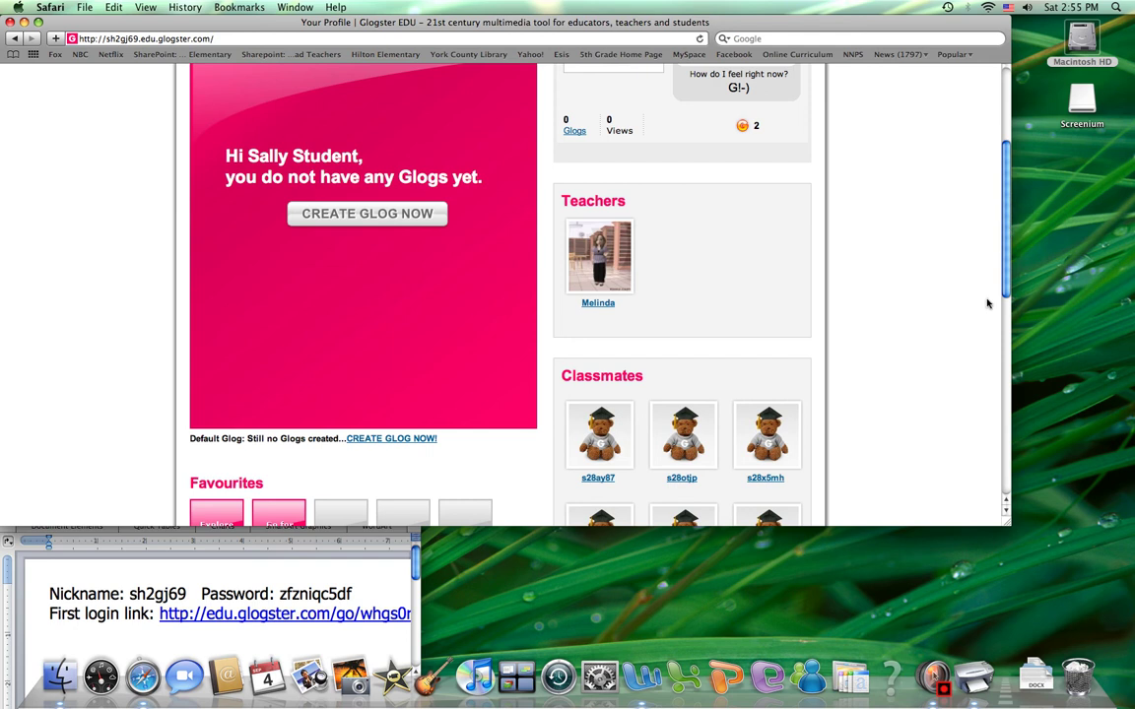
scroll(1001, 347, down, 5)
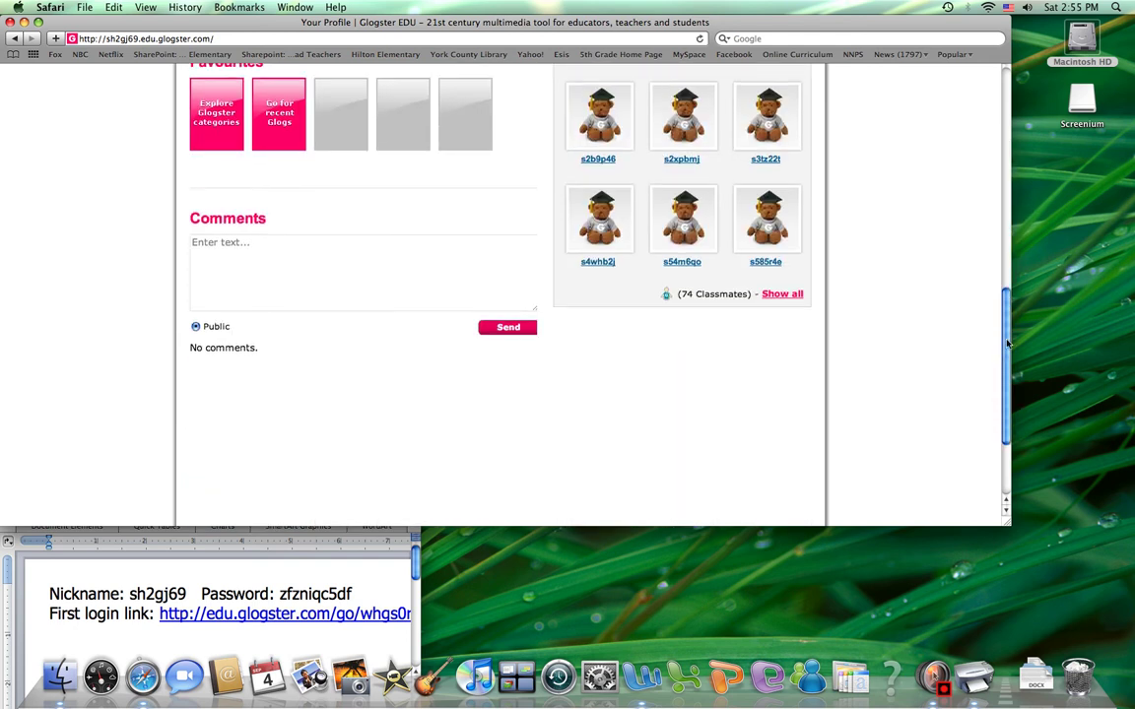
scroll(1006, 343, up, 3)
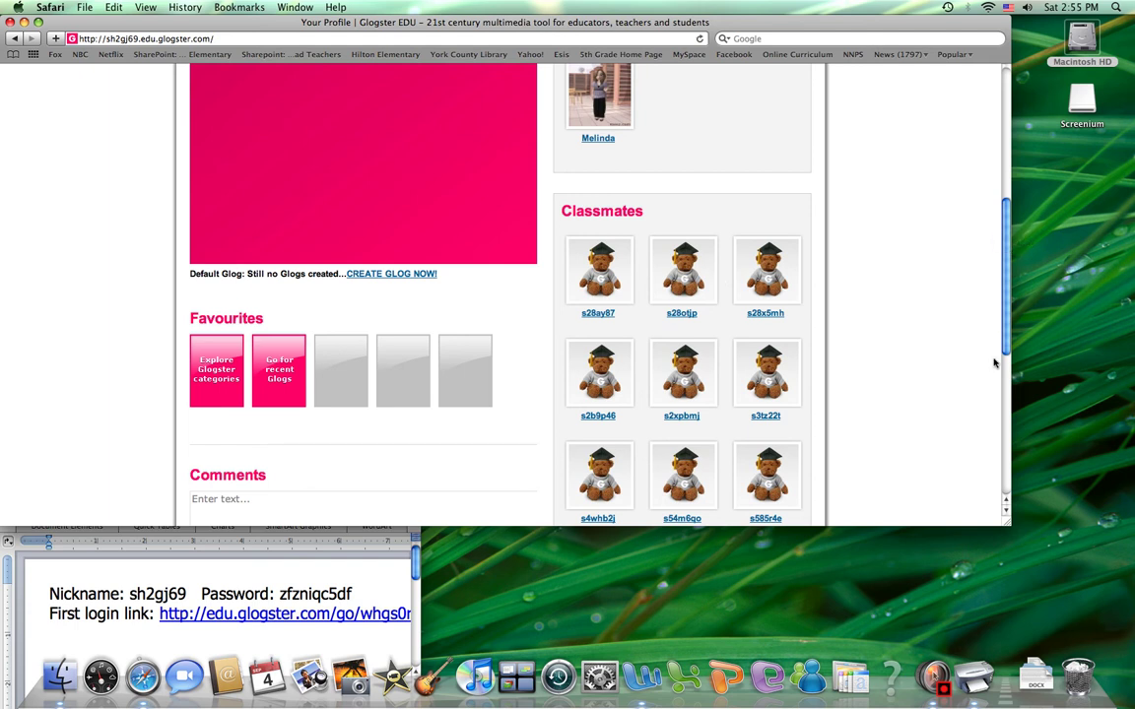
scroll(992, 375, down, 10)
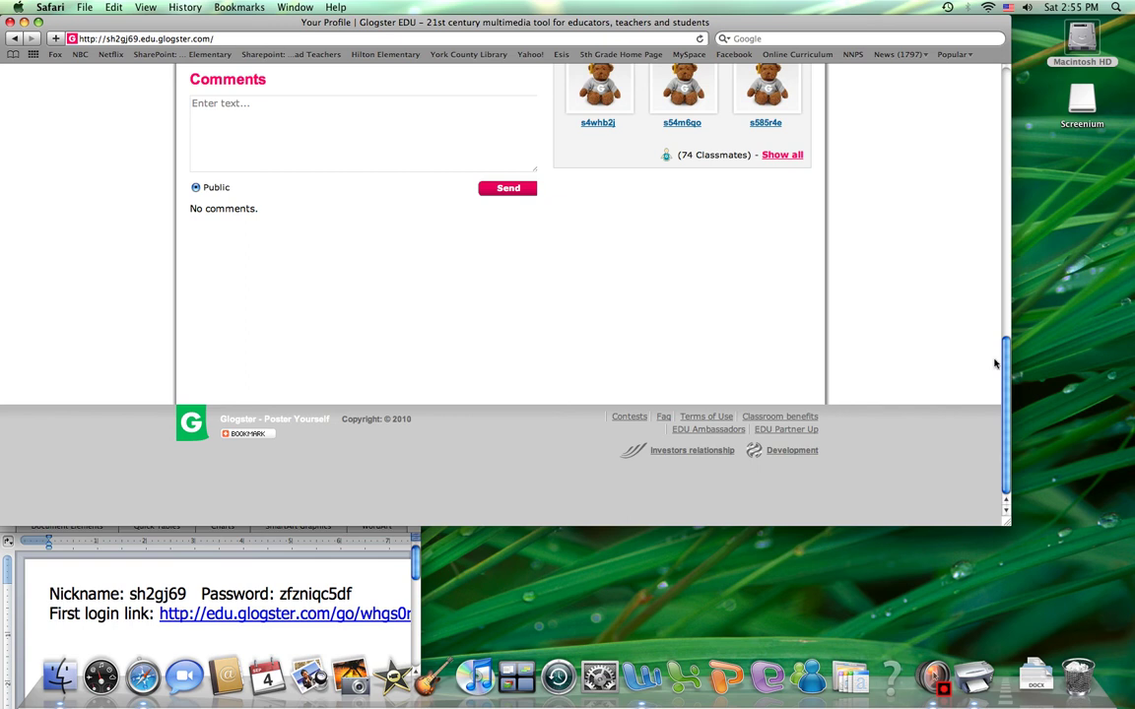
scroll(994, 335, up, 2)
scroll(904, 98, up, 10)
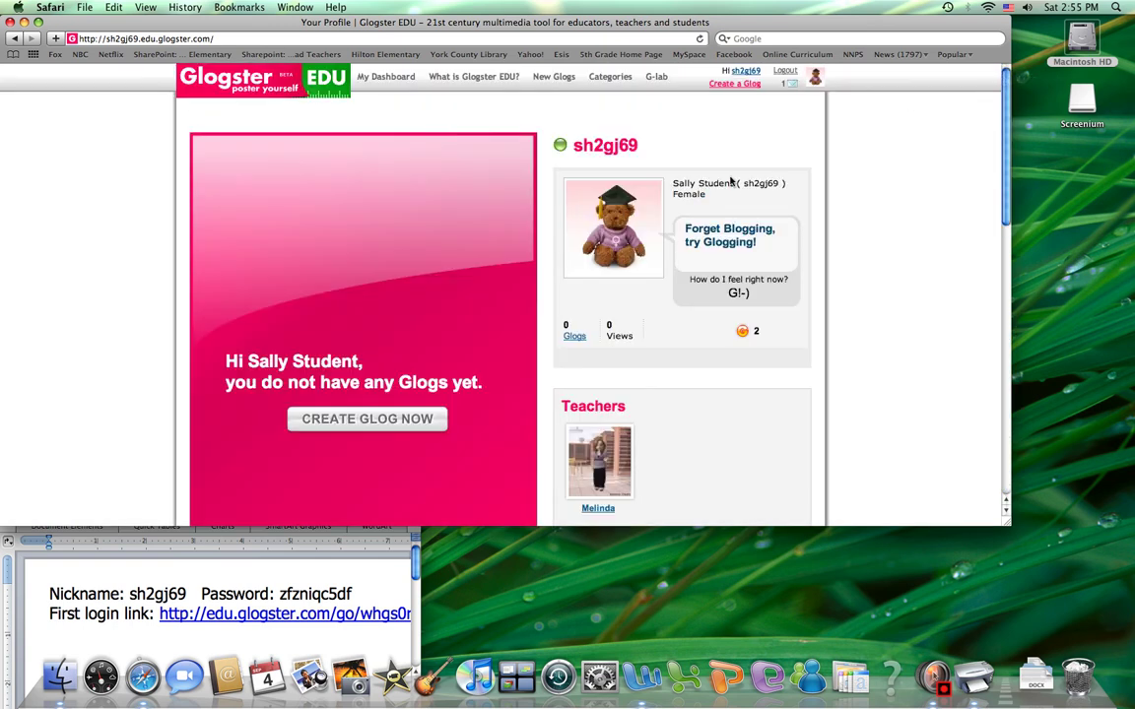
- Log out of the student's Glogster account and minimise the Safari window
click(783, 71)
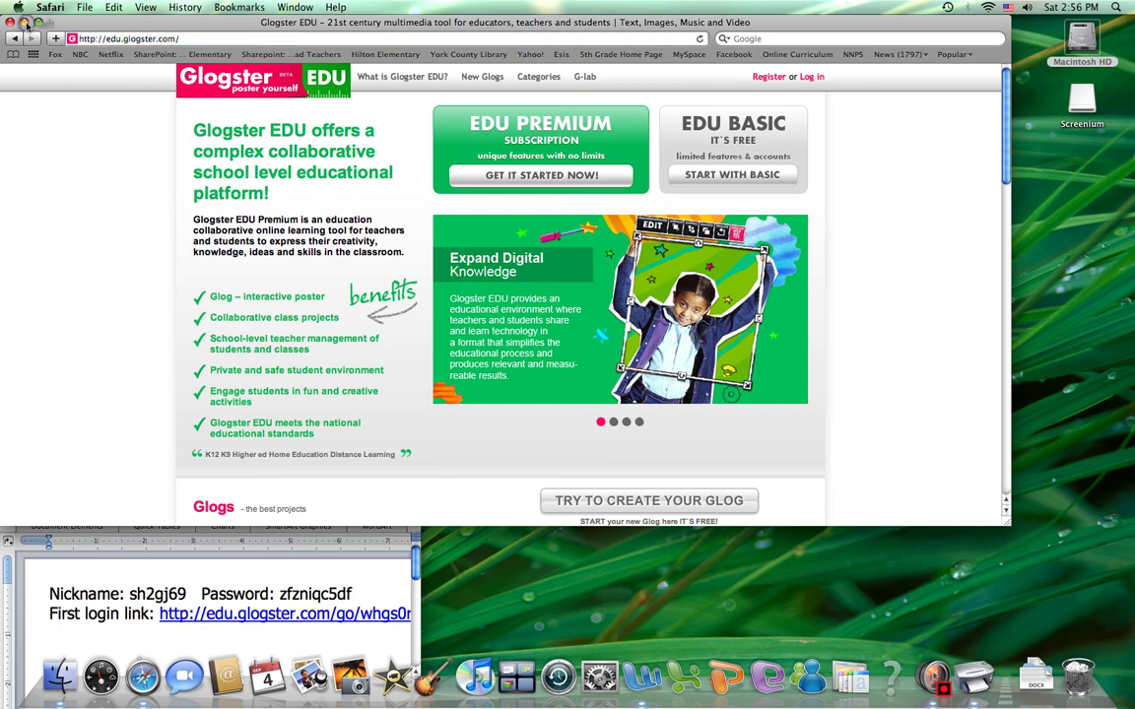
click(25, 23)
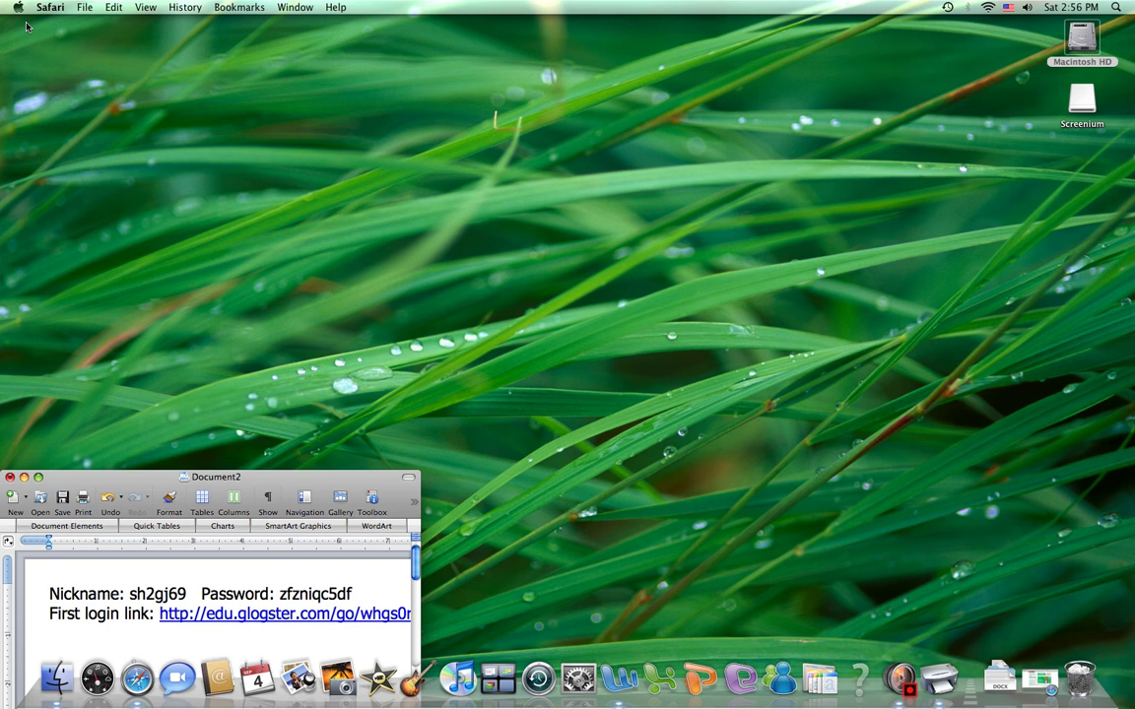
- Restore the minimised Glogster Safari window from the Dock
click(1036, 679)
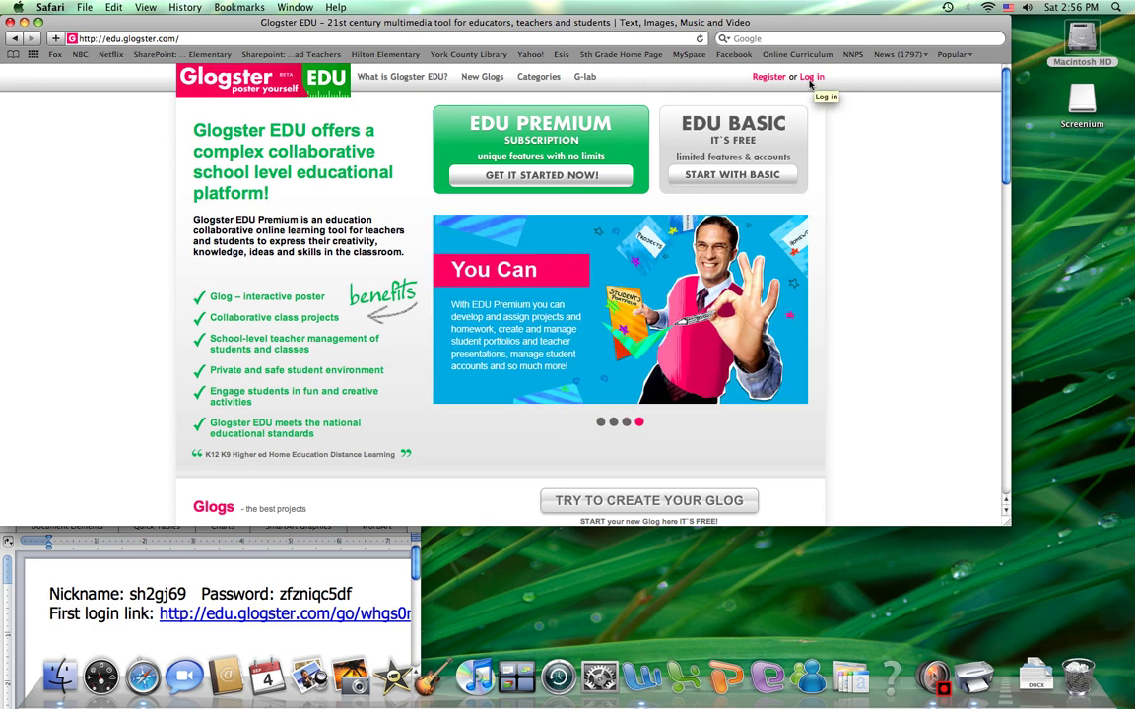
- On the Log In page, enter the student's nickname and password; the sign-in is rejected as invalid
click(810, 79)
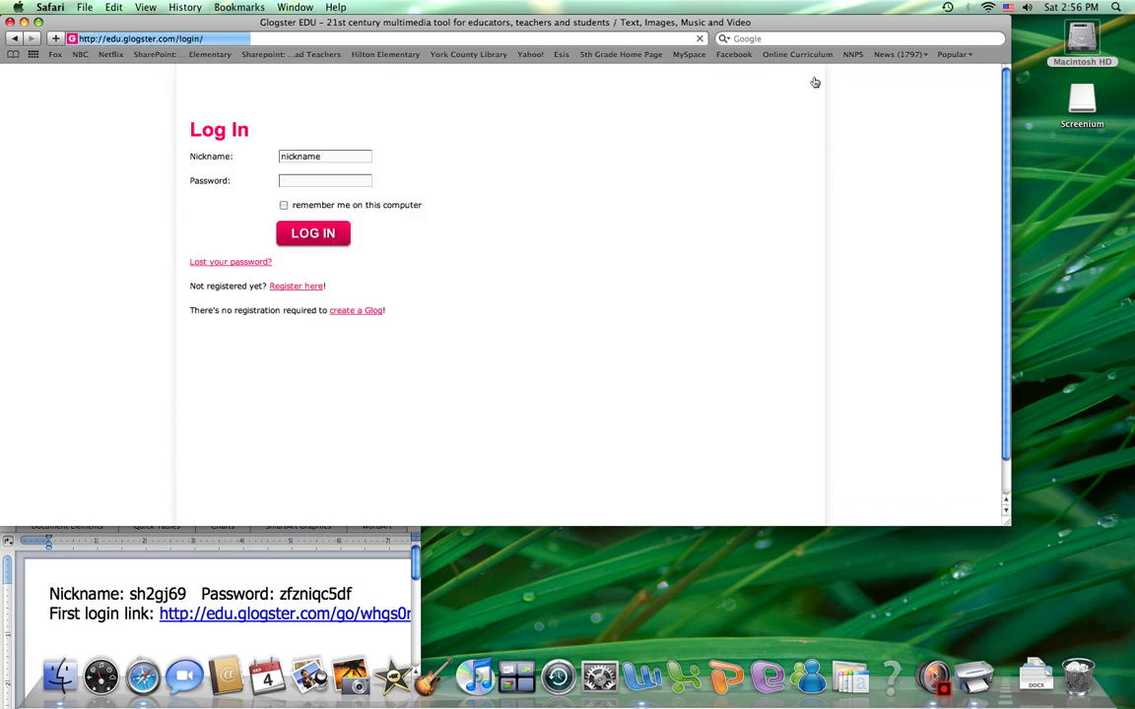
click(328, 157)
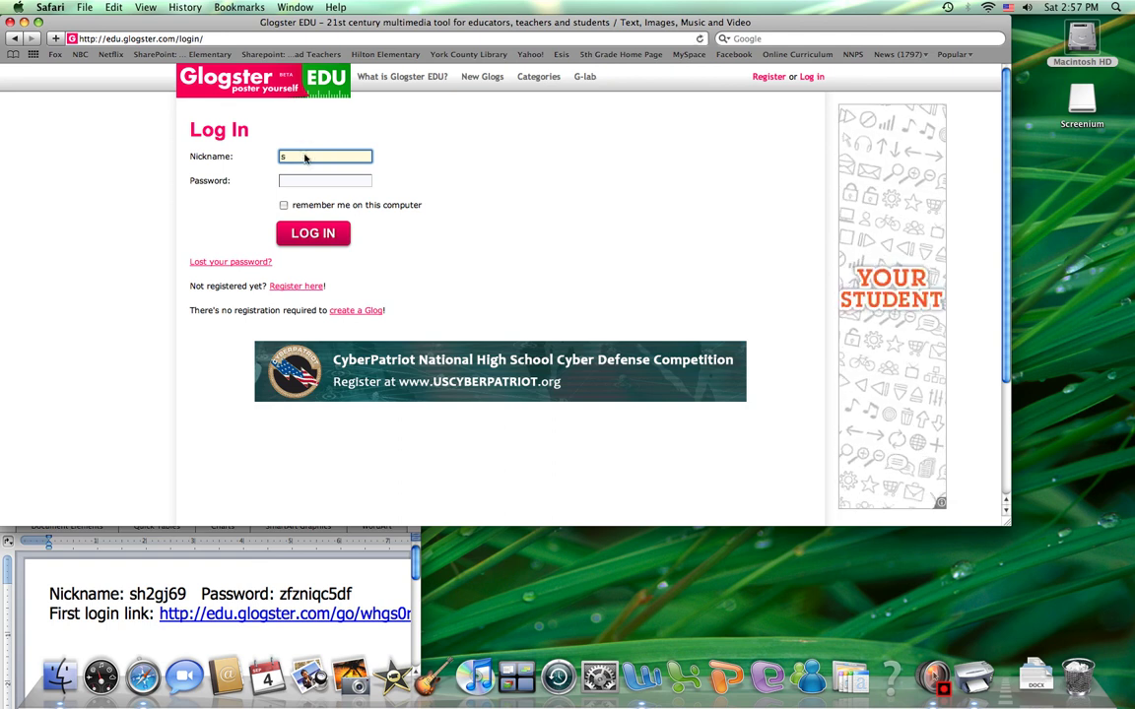
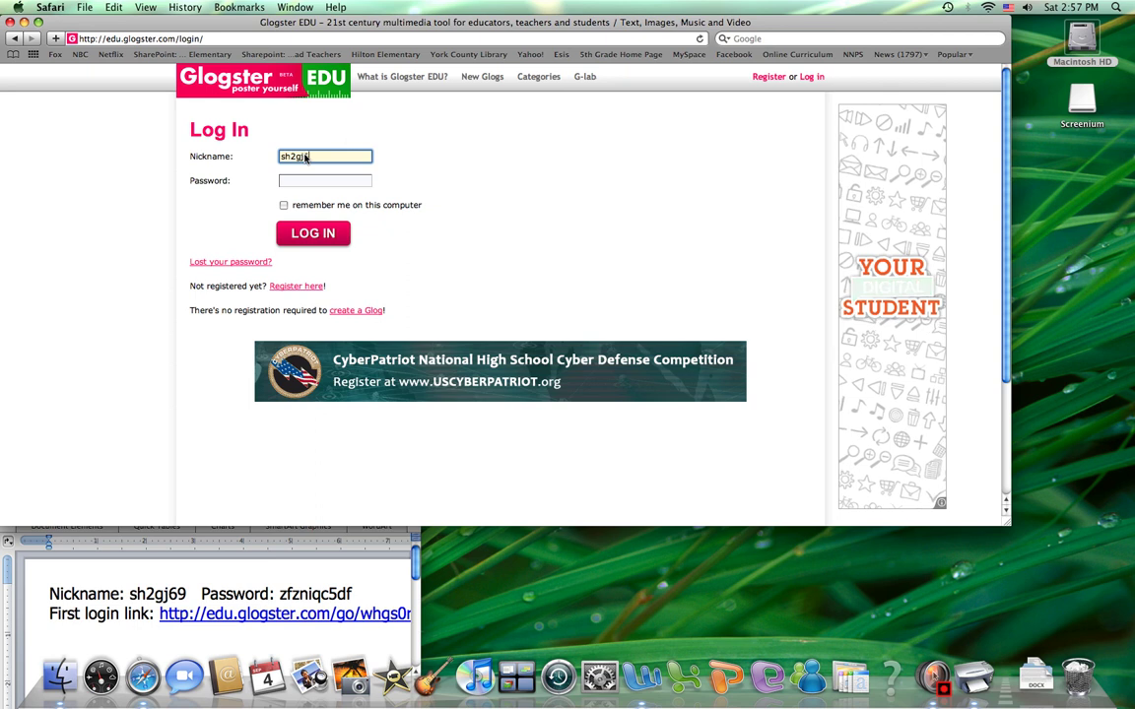
click(308, 181)
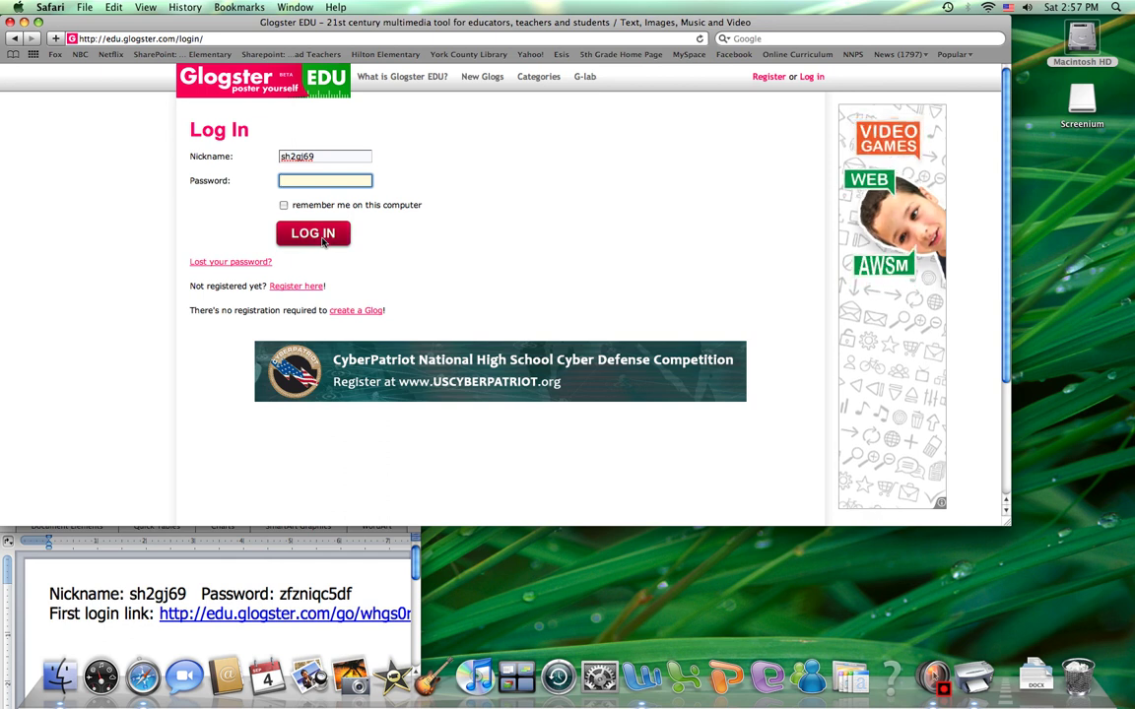
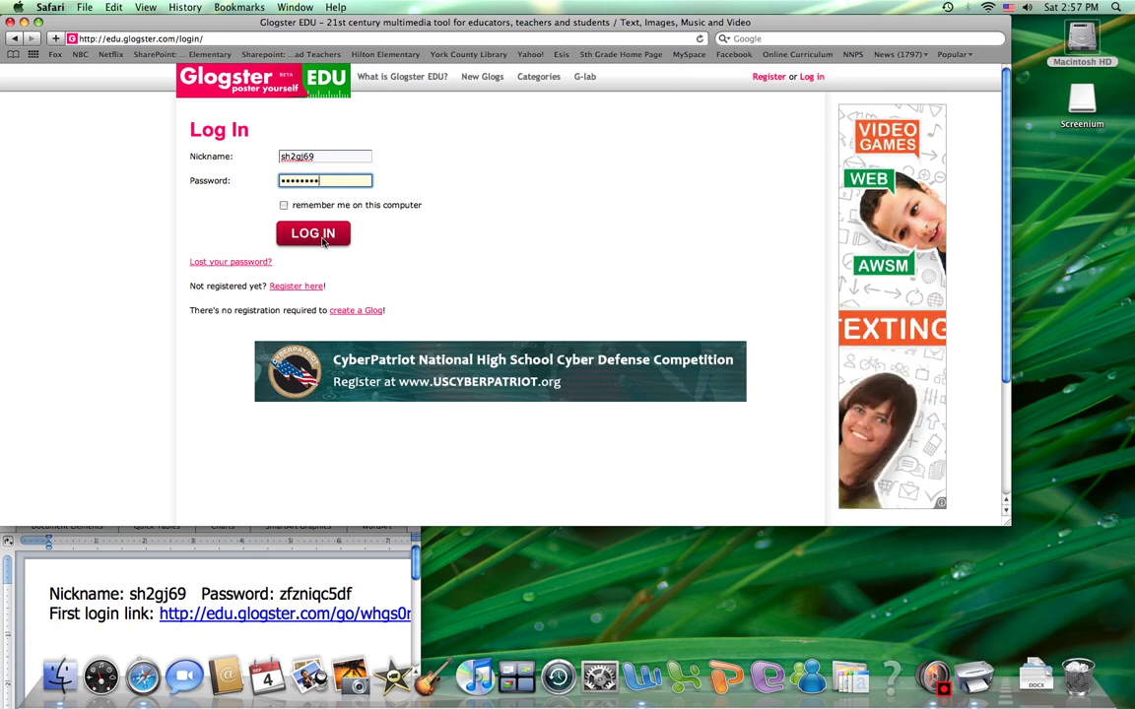
click(325, 236)
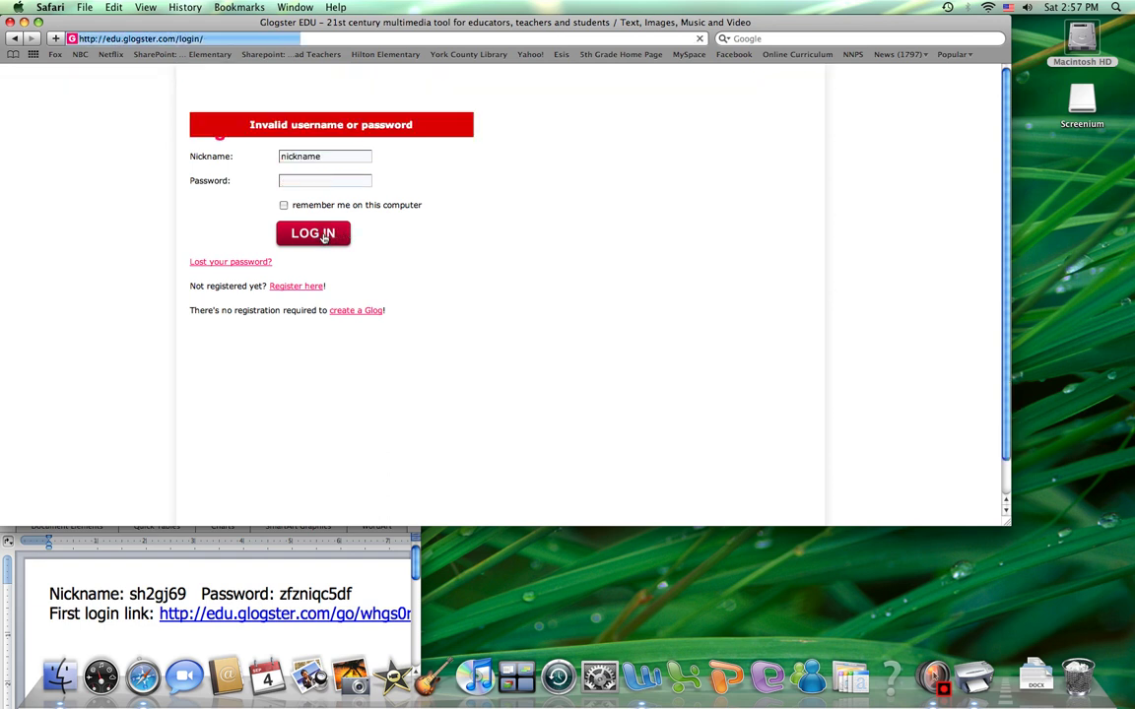
- Re-enter the corrected nickname and the password from the Word note and submit LOG IN again
click(308, 158)
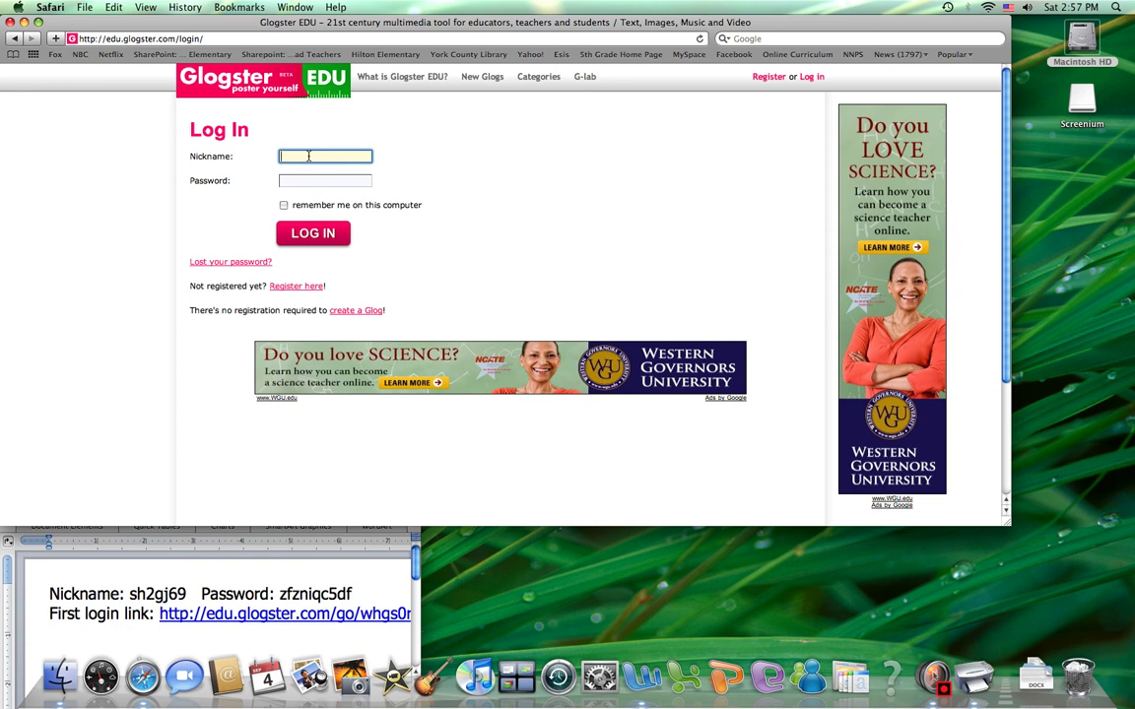
click(316, 181)
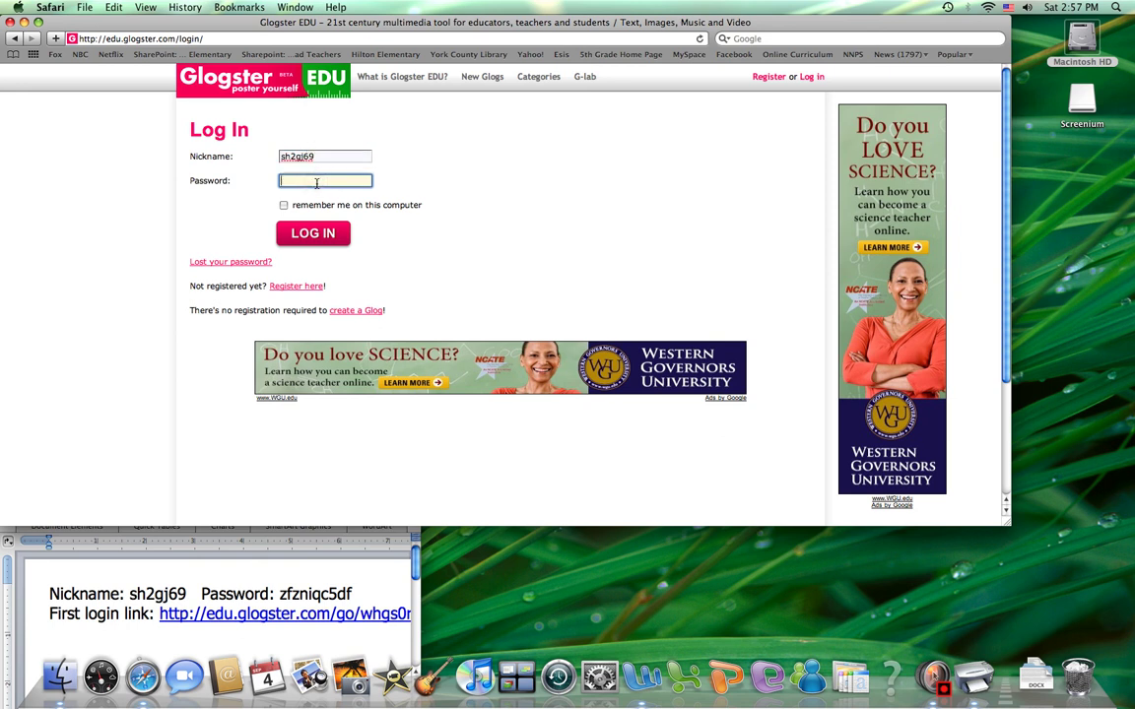
click(297, 233)
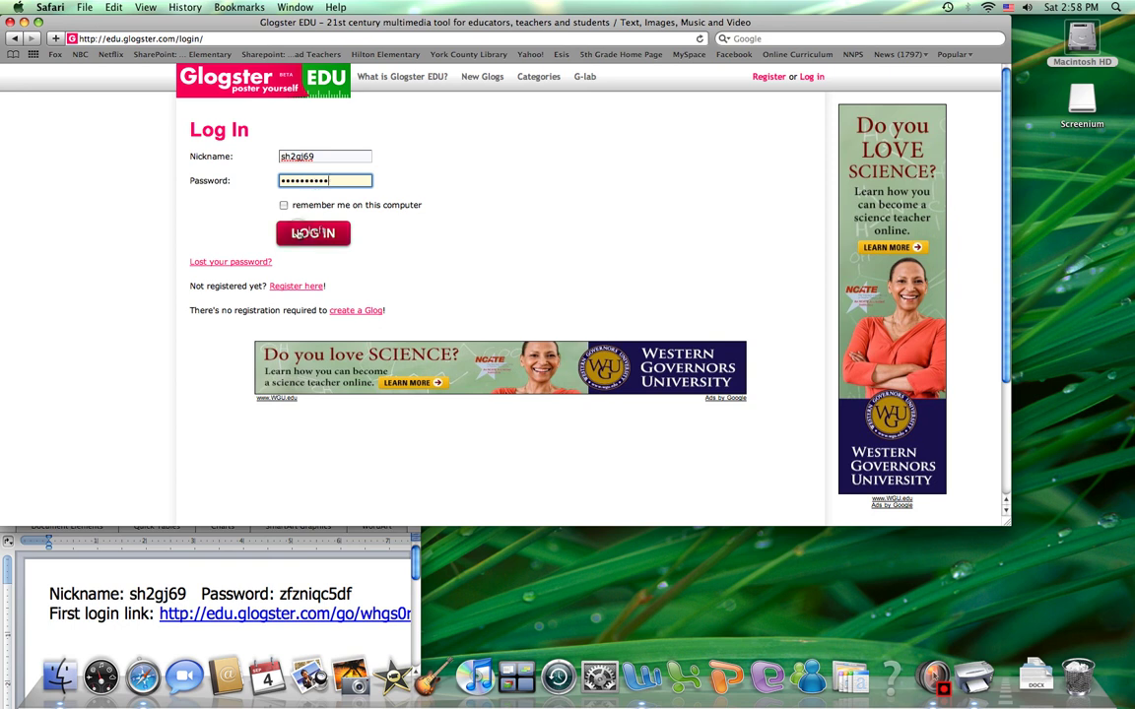